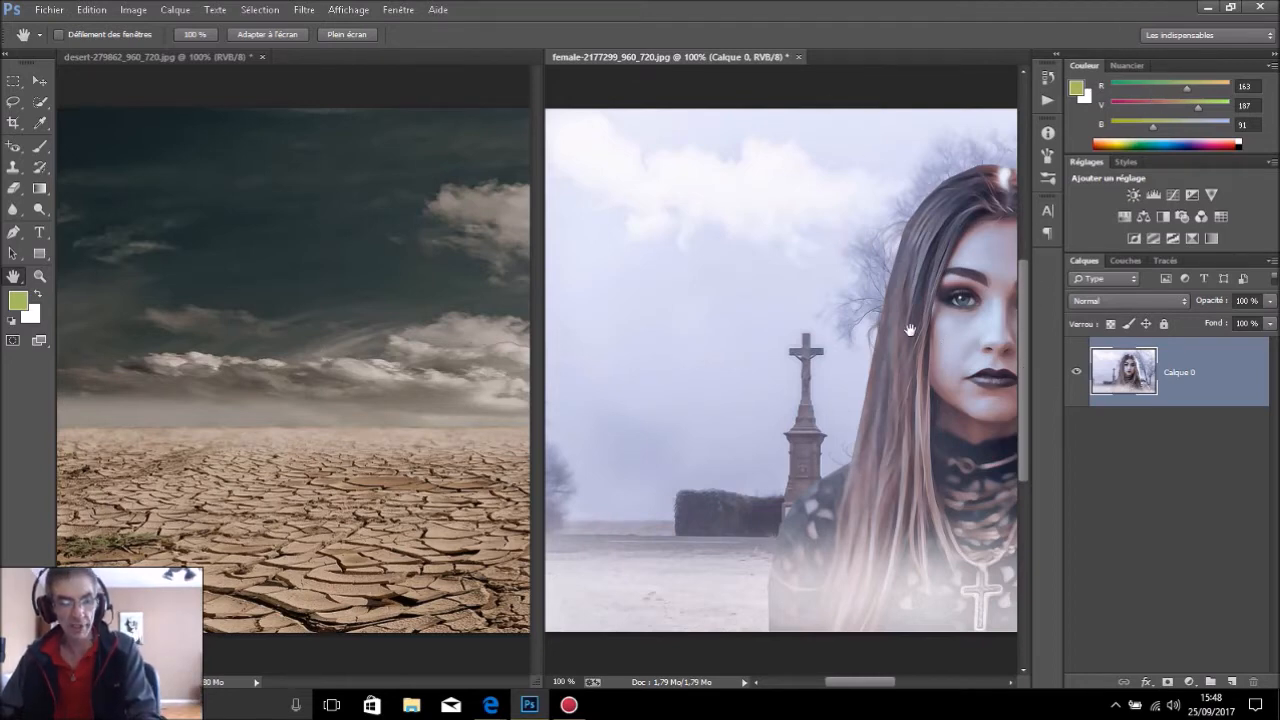
- View the portrait image through the full-screen modes and return to the standard screen mode
key(f)
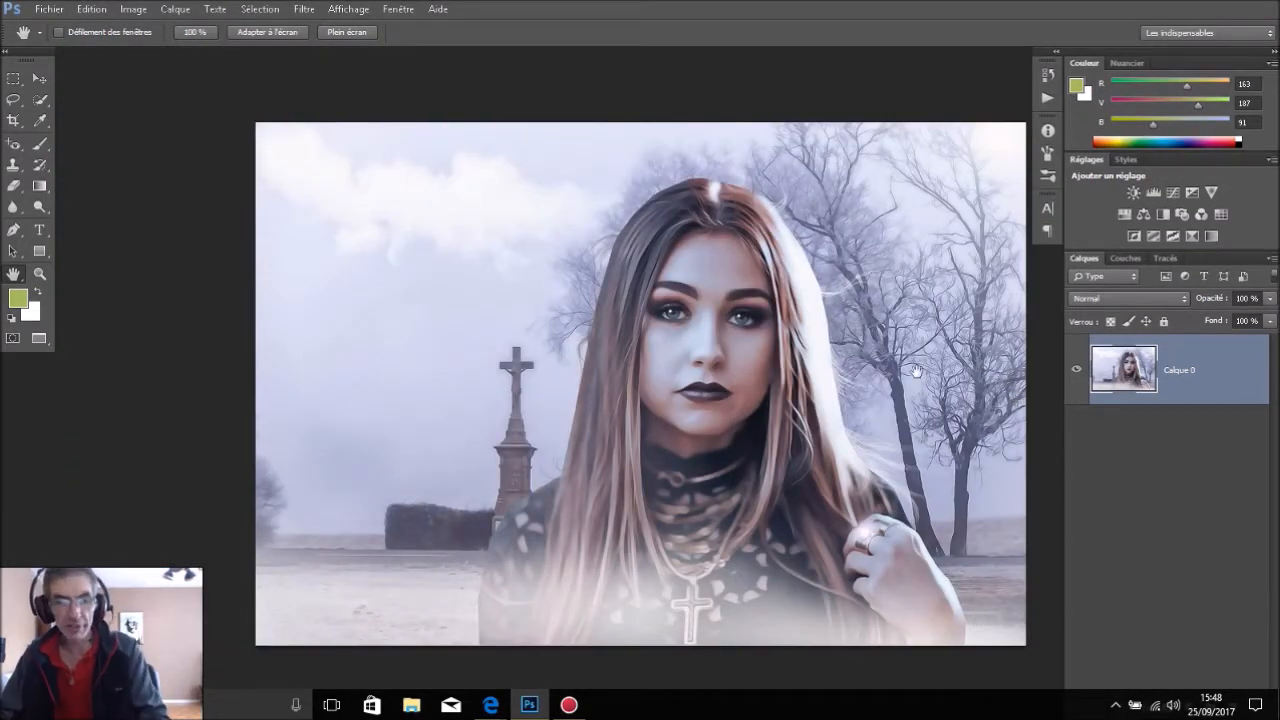
key(f)
key(f)
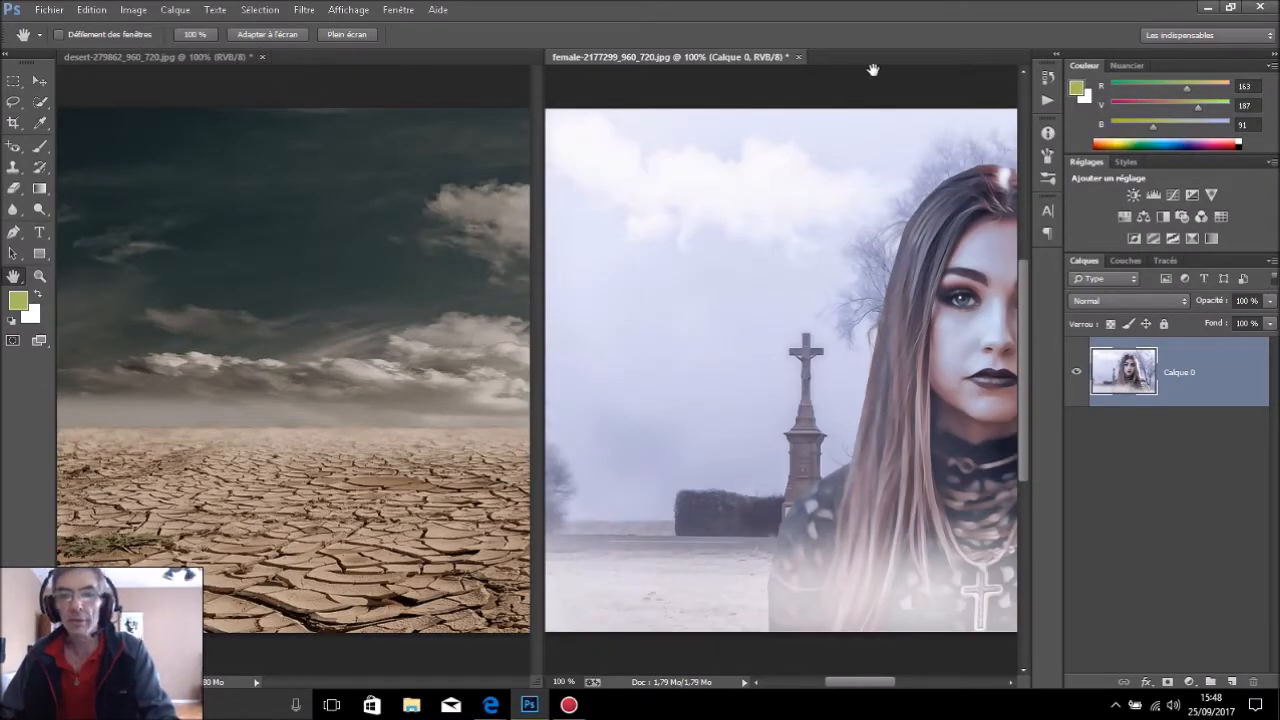
drag(843, 286, 847, 286)
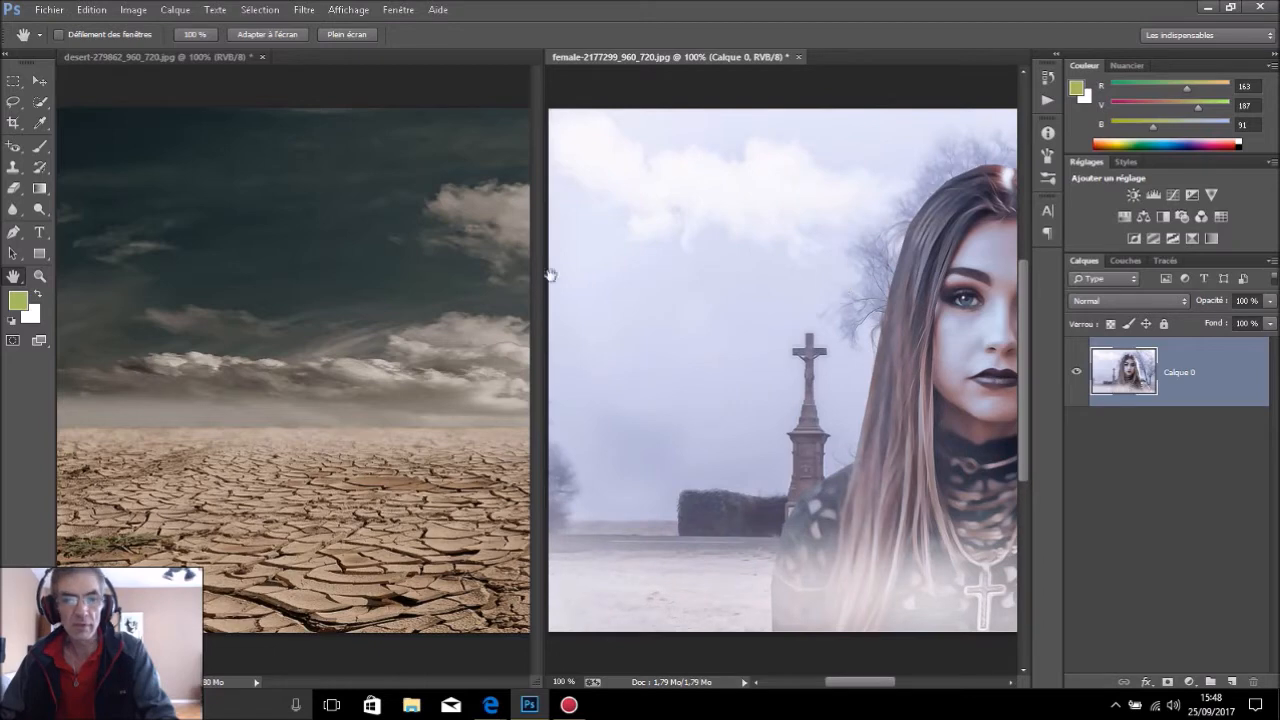
- Arrange all open documents in a vertical mosaic
click(396, 9)
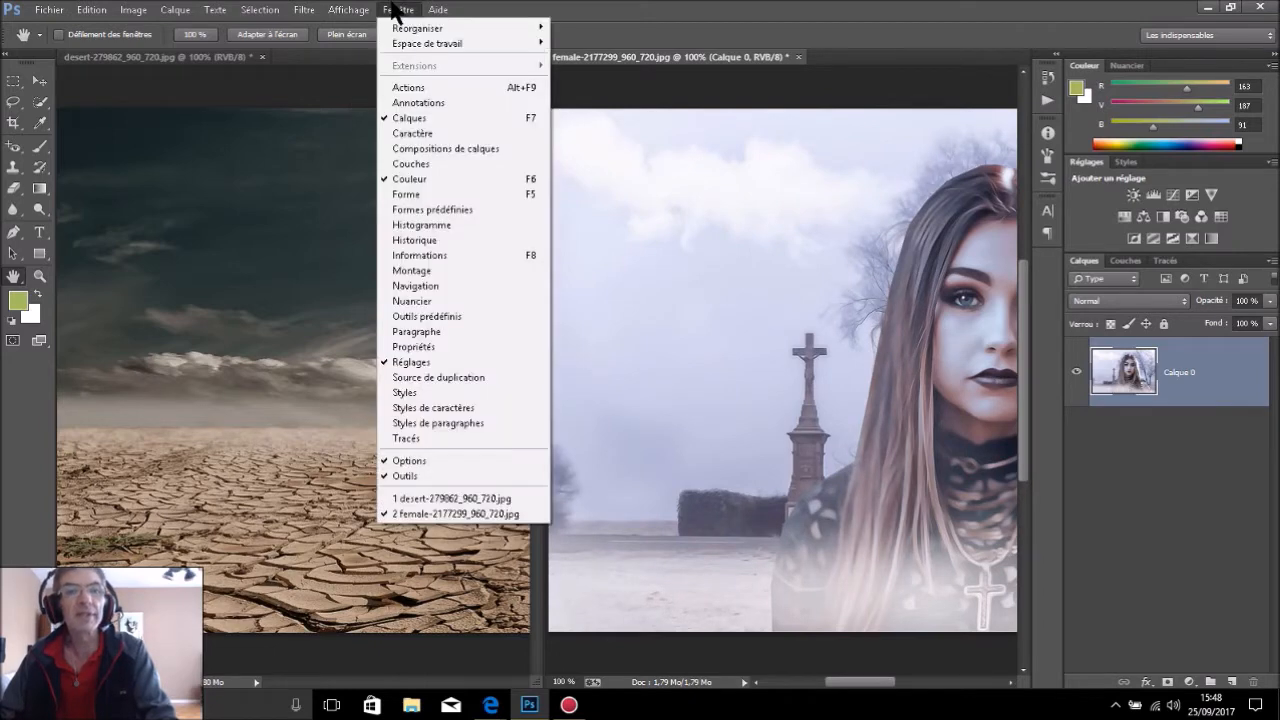
mouse_move(430, 28)
click(607, 26)
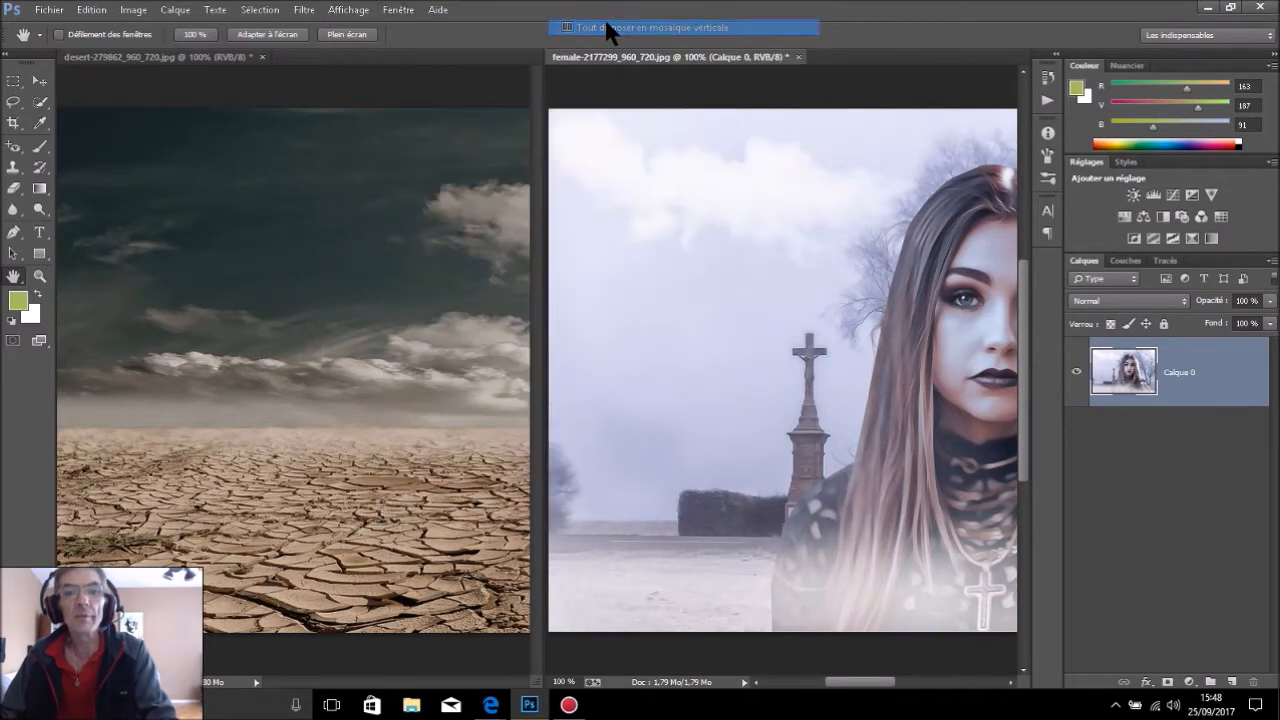
- Float the female-2177299_960_720.jpg document in its own window and position it over the middle of the desert image
click(398, 10)
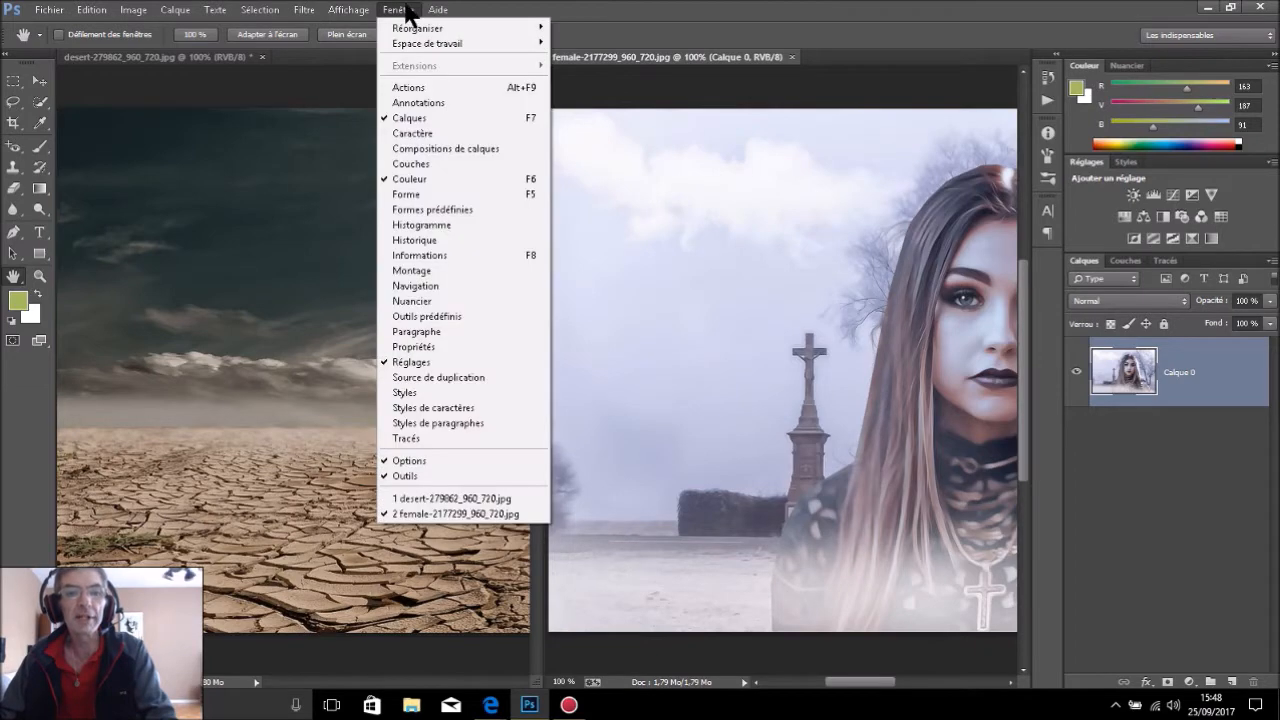
mouse_move(448, 30)
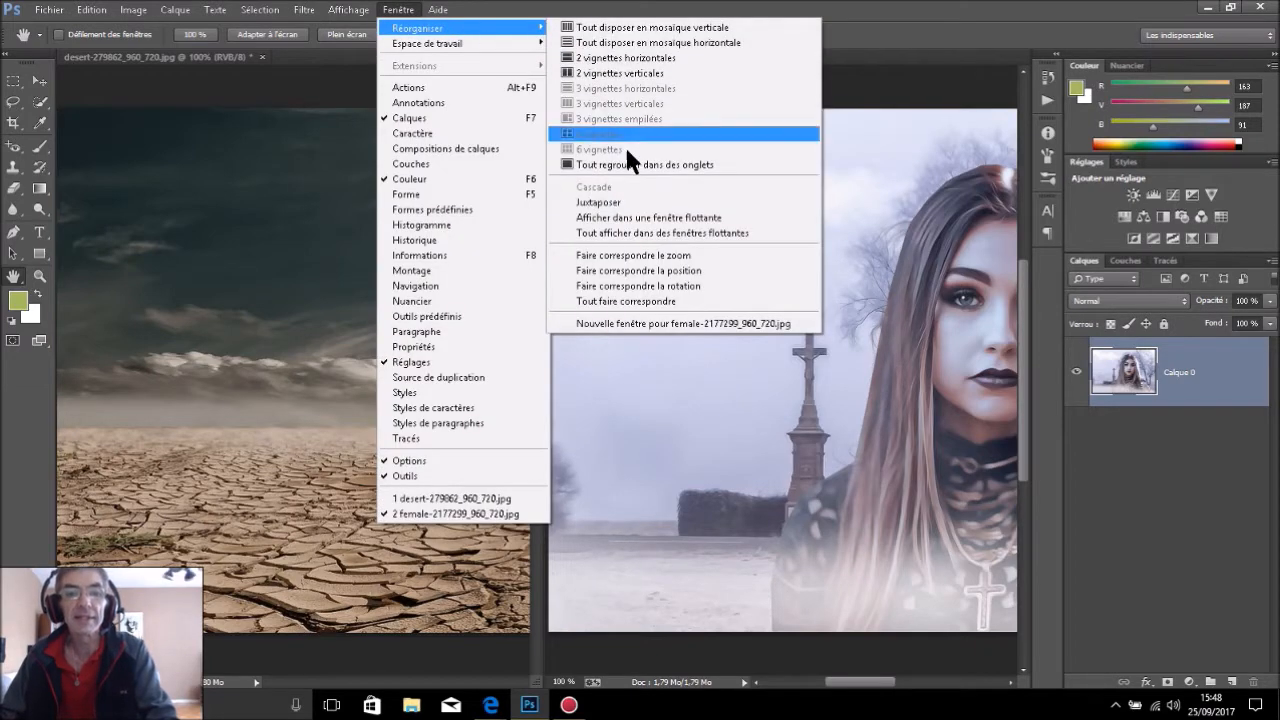
click(655, 217)
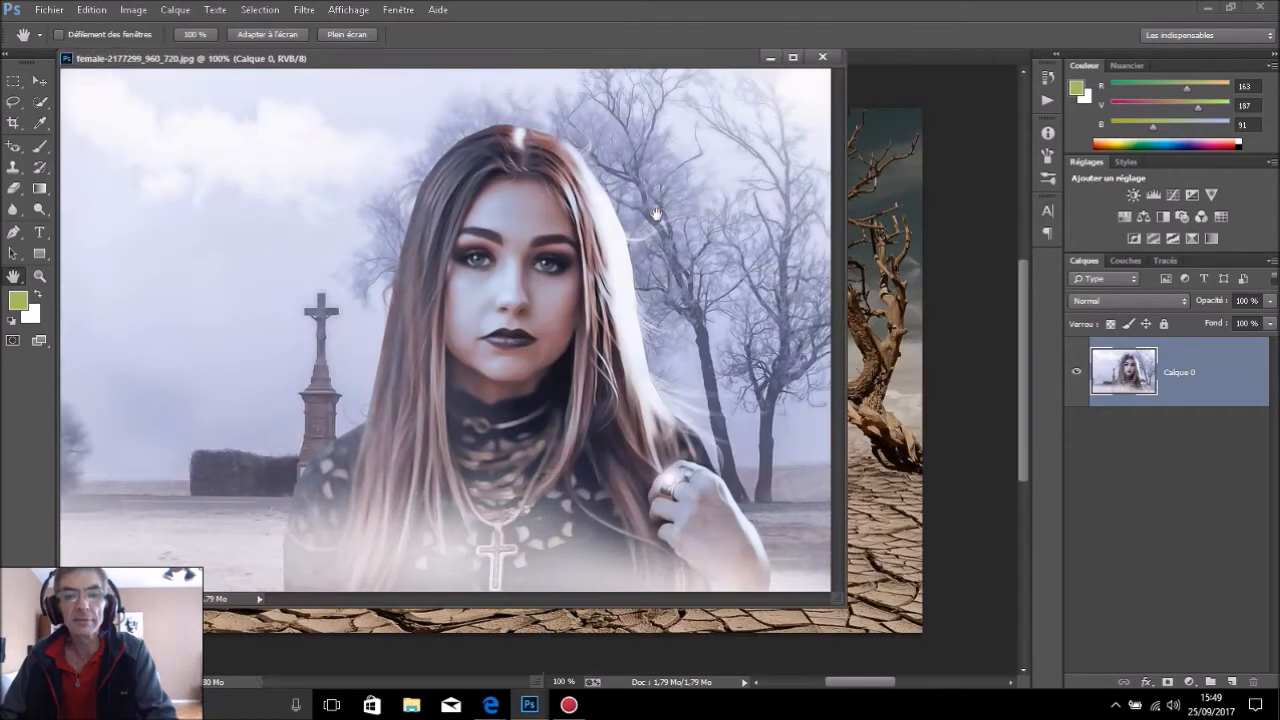
drag(651, 60, 757, 104)
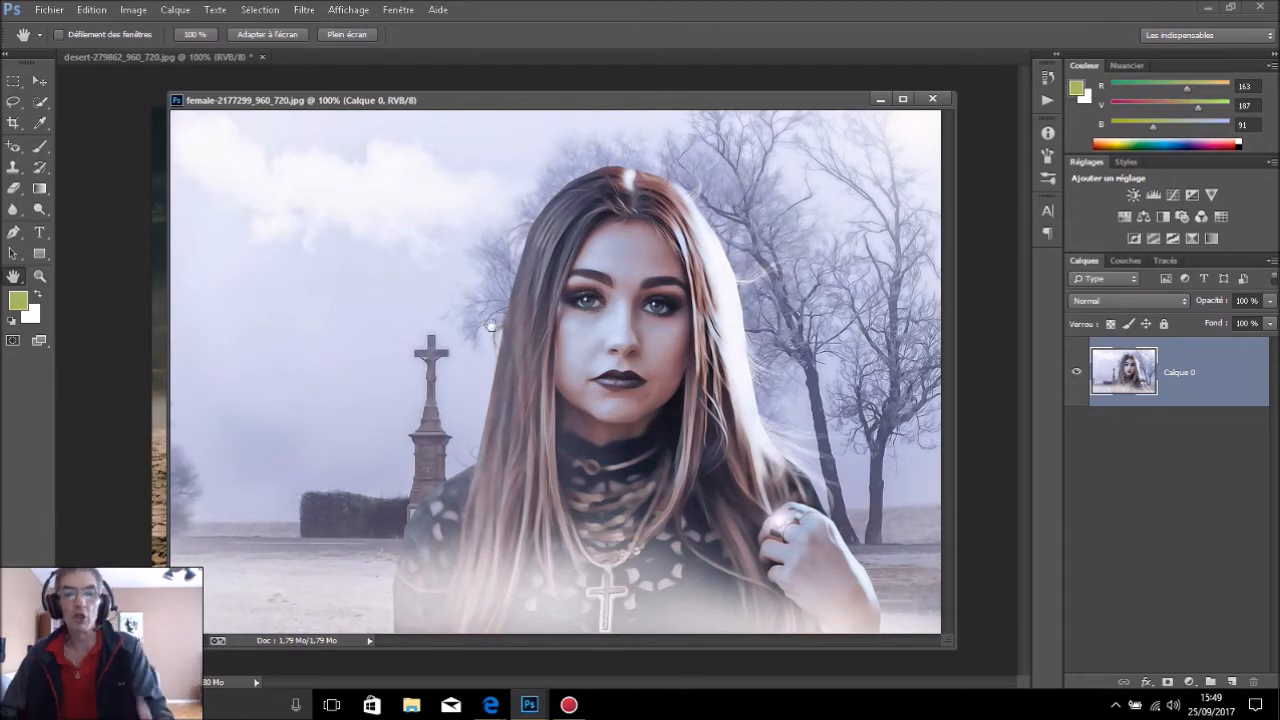
- Convert the portrait layer Calque 0 to a smart object and duplicate it within the same document
right_click(1228, 365)
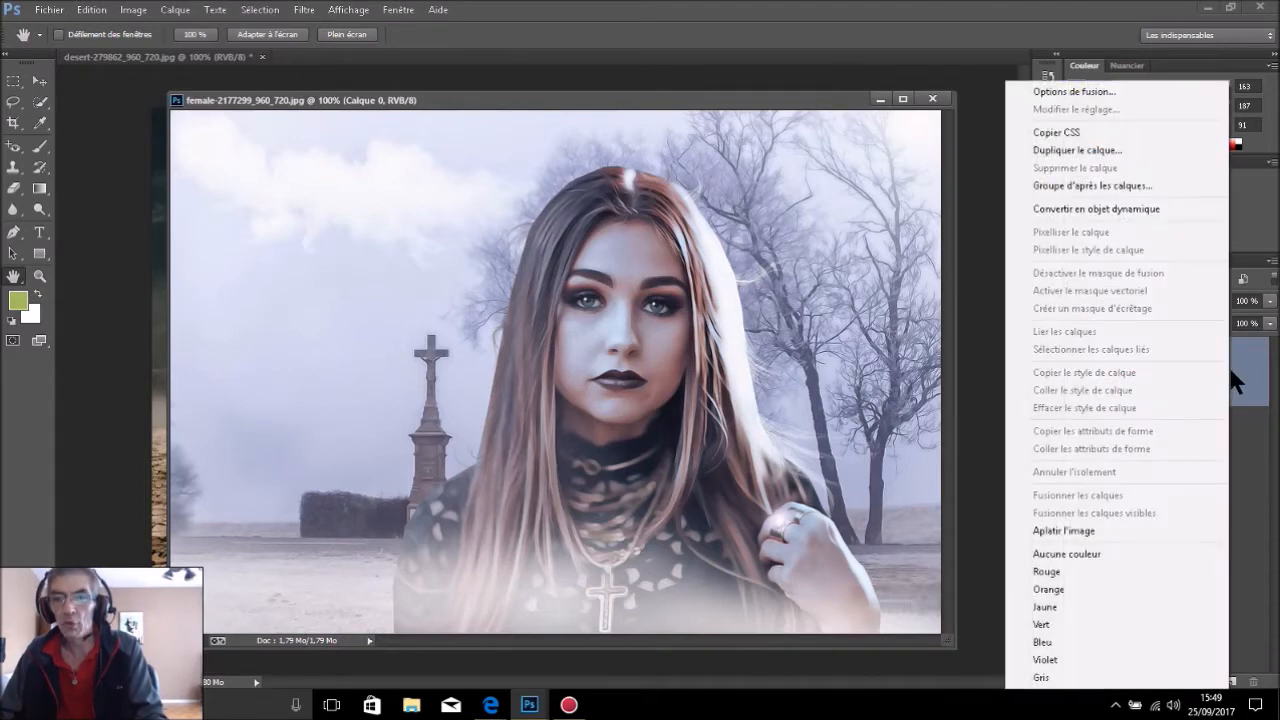
click(1150, 212)
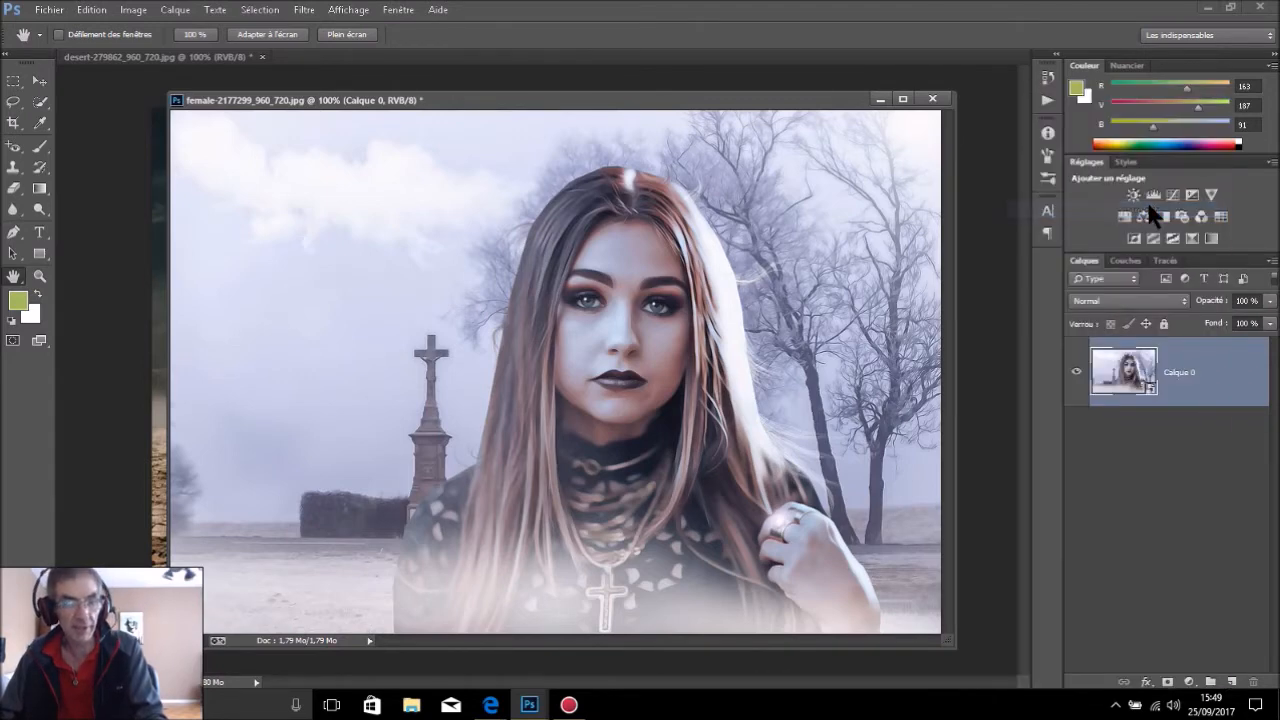
right_click(1216, 374)
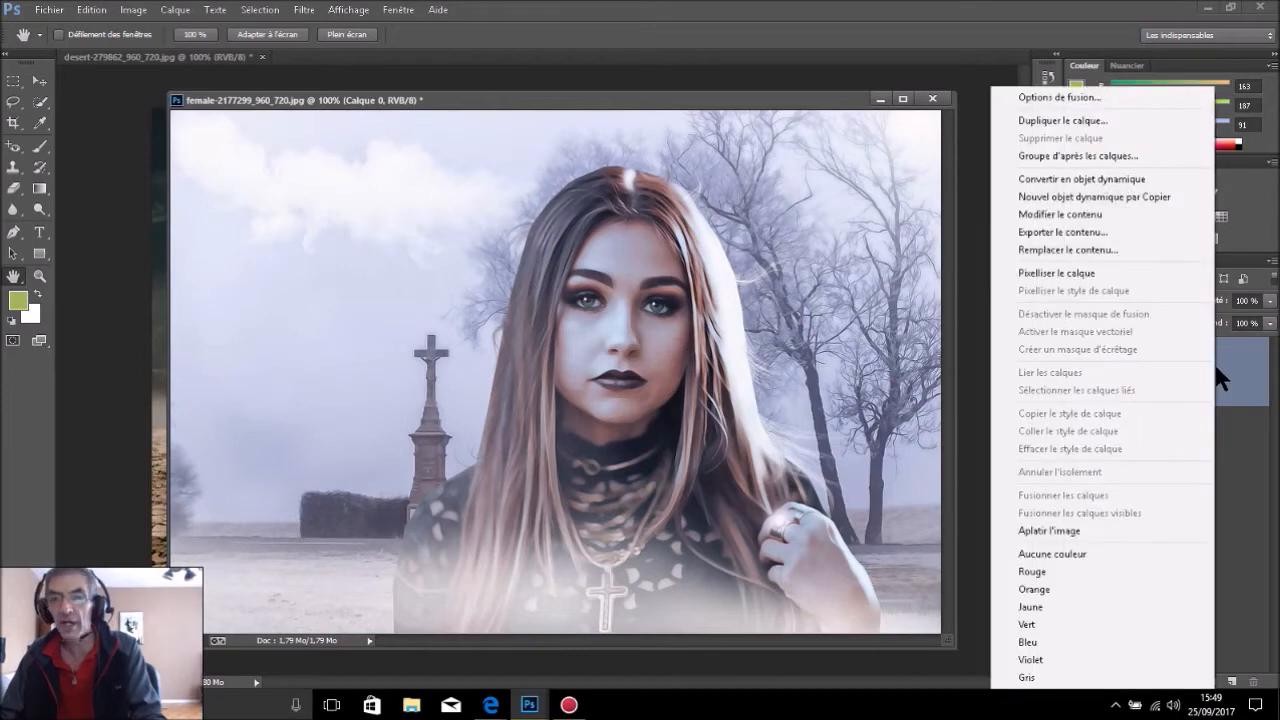
click(1136, 119)
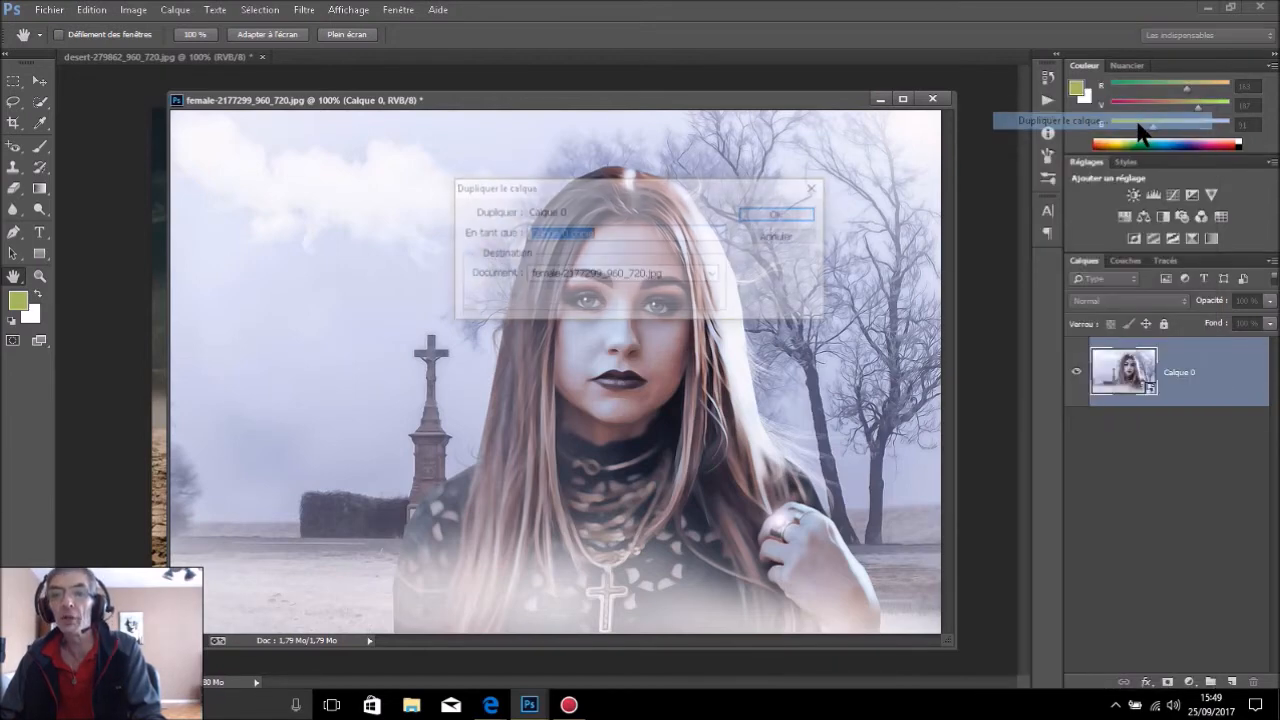
click(782, 213)
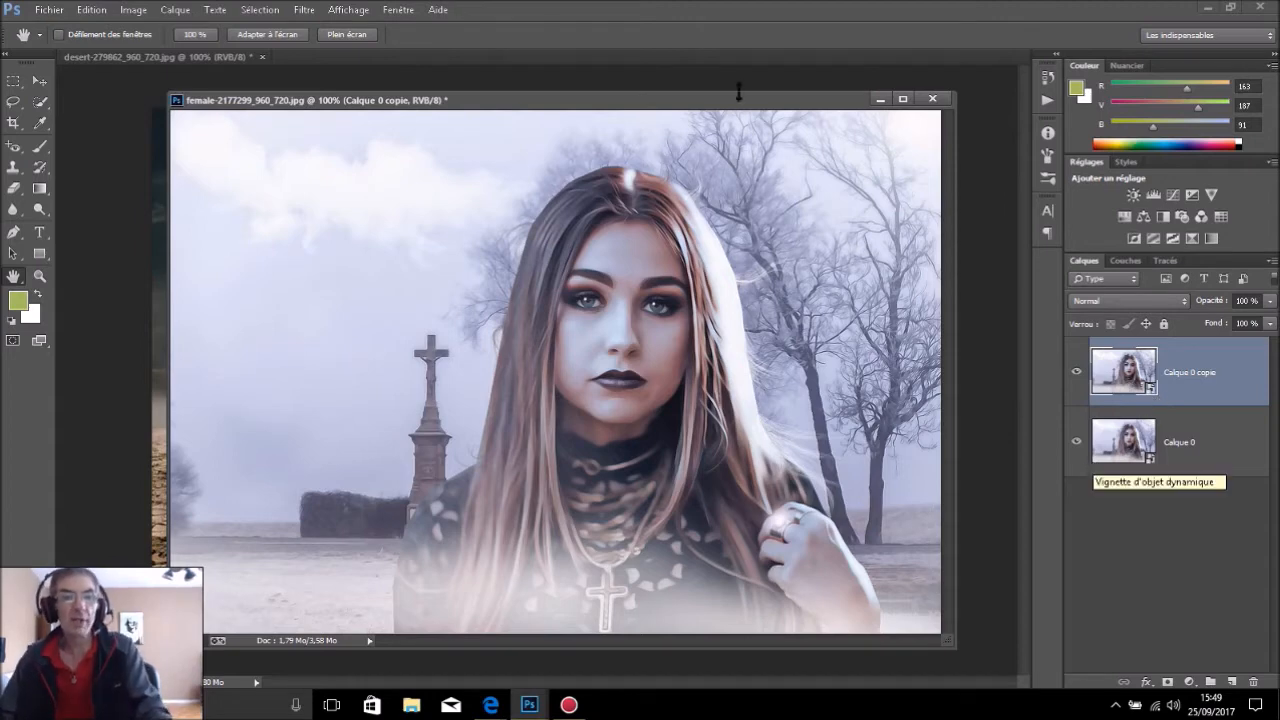
- Apply the High Pass filter (Passe-haut) to the duplicated portrait layer with a radius of 10 pixels
click(313, 12)
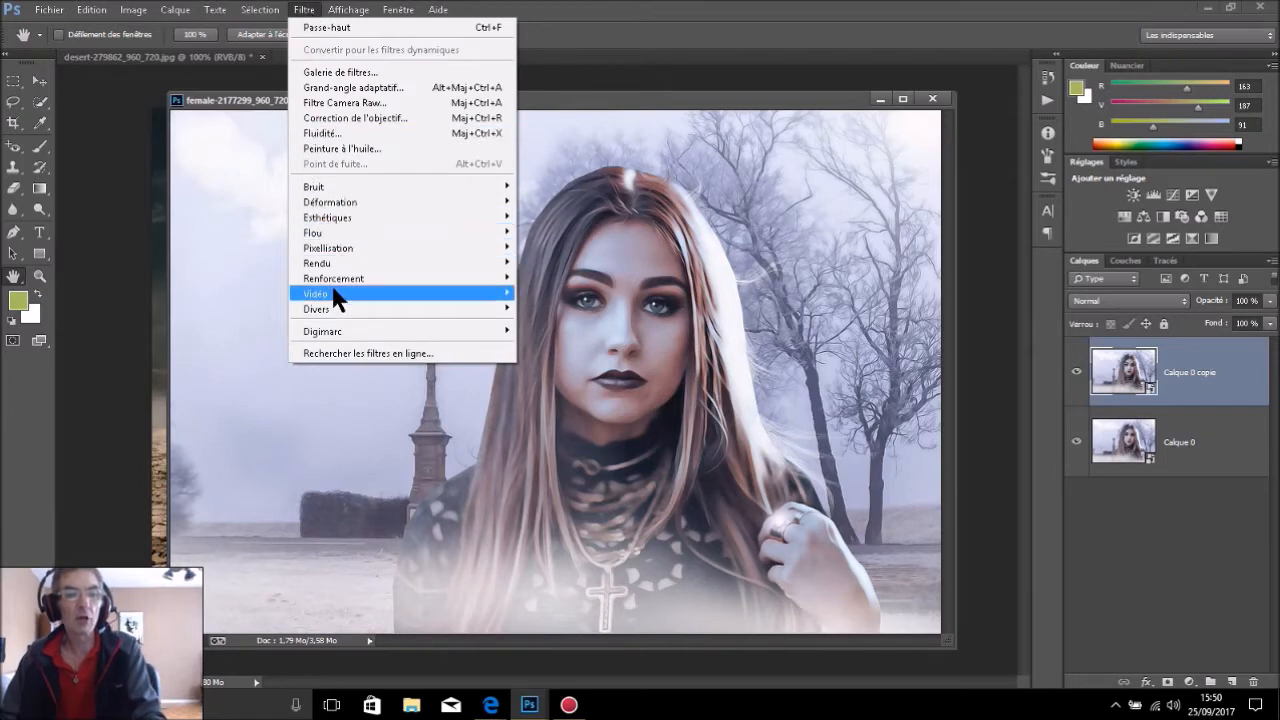
mouse_move(340, 310)
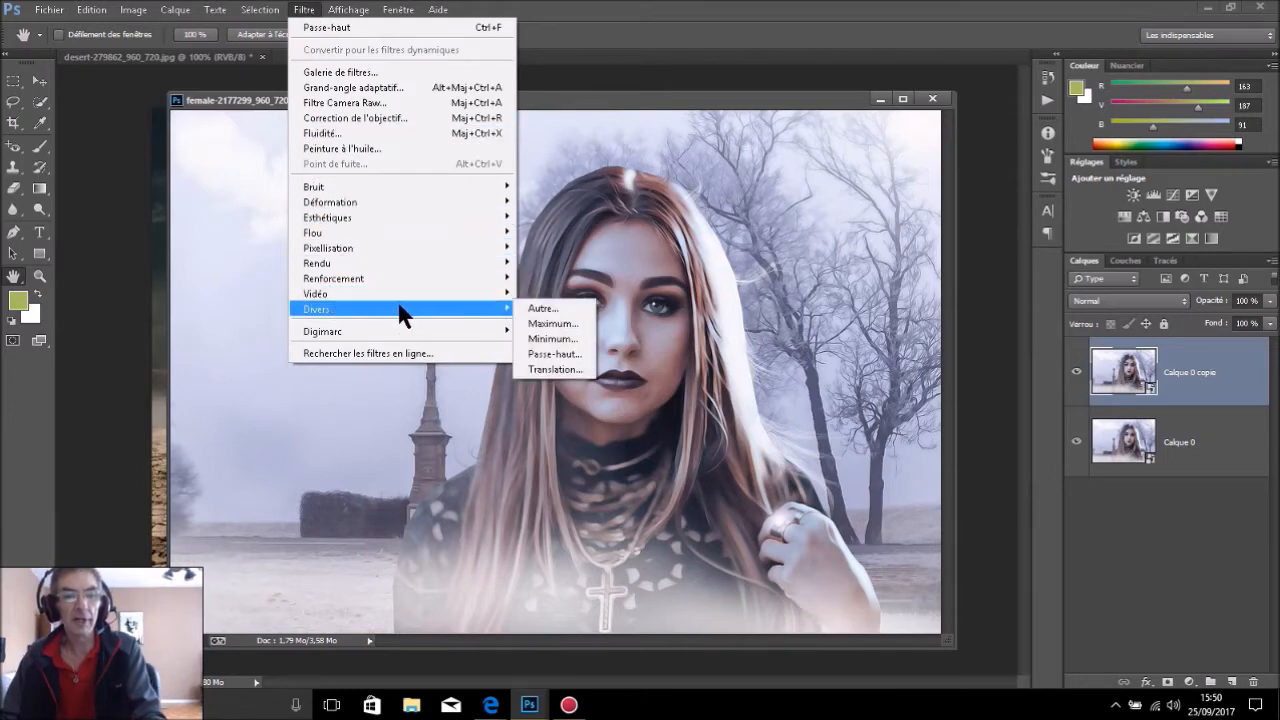
click(576, 355)
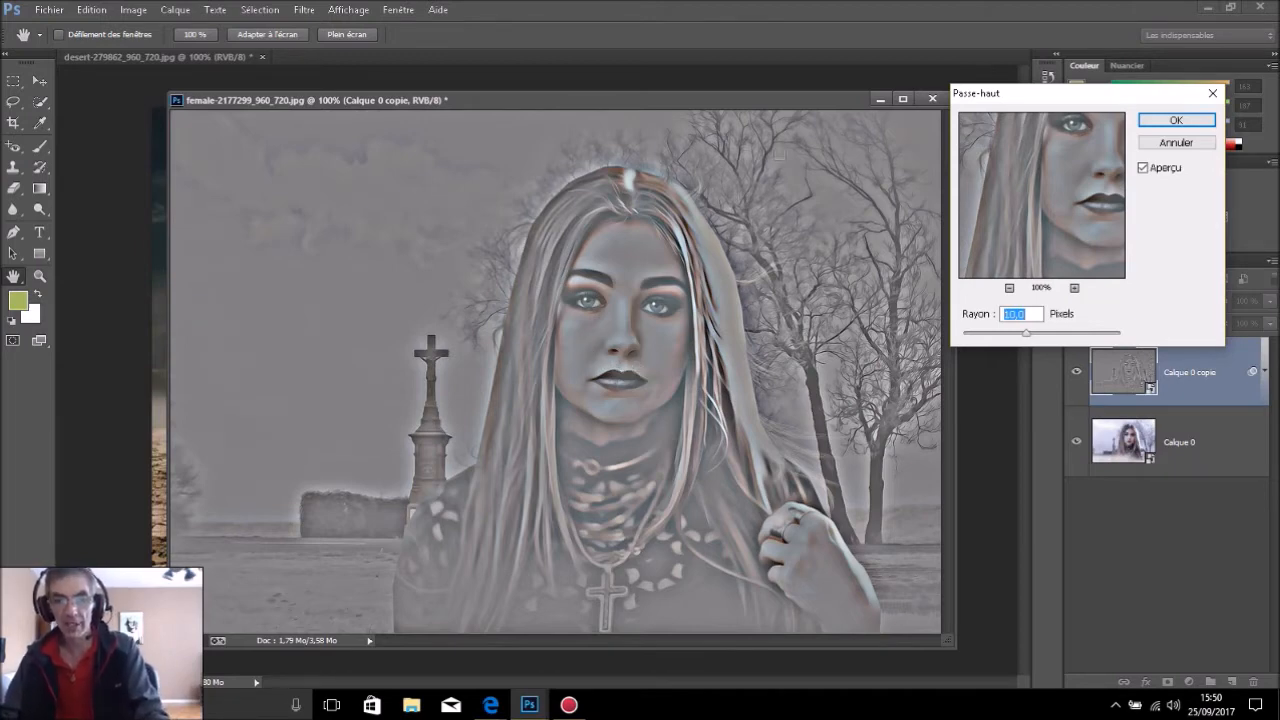
drag(1156, 88, 989, 100)
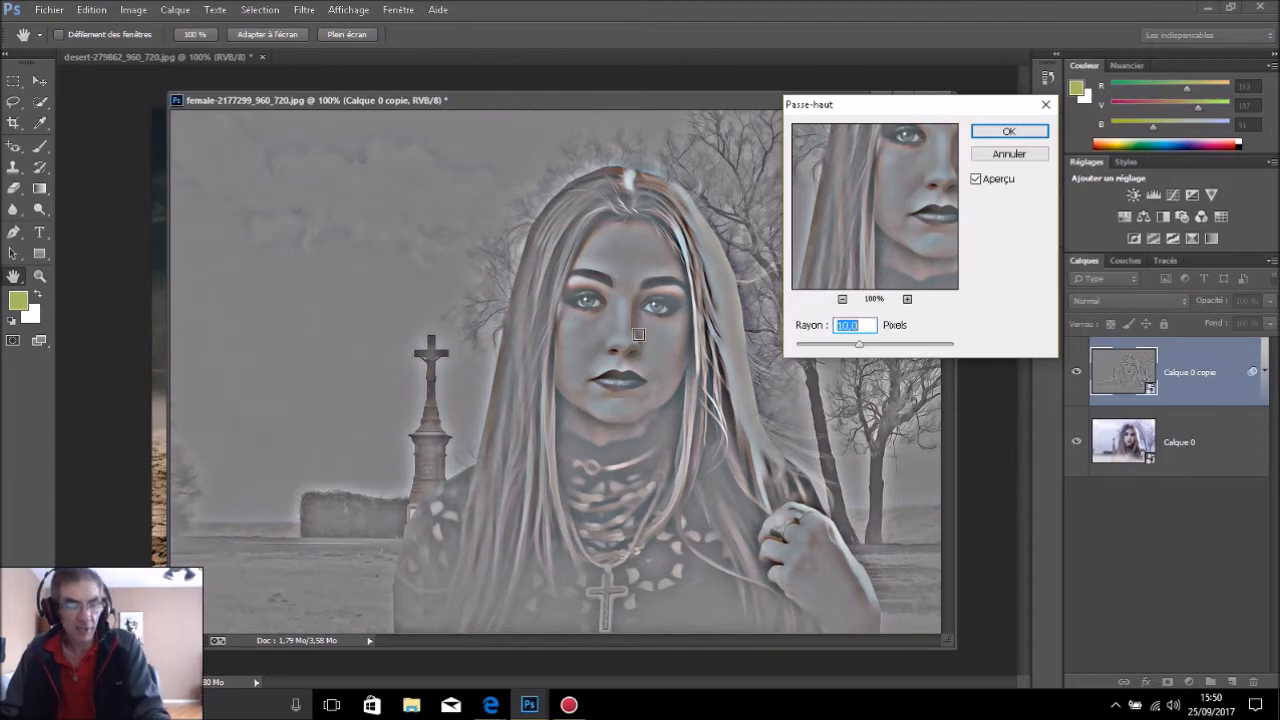
click(1005, 136)
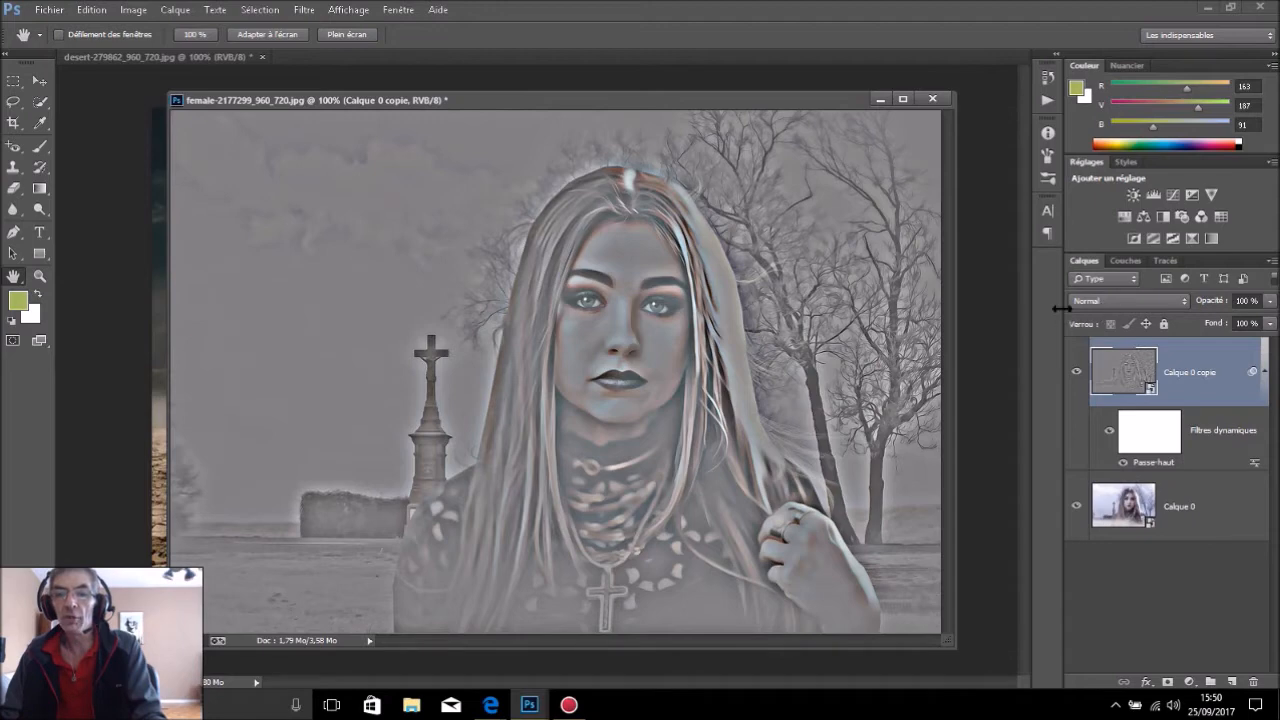
- Set the filtered copy's blend mode to Lumière vive and compare the portrait with and without that layer
click(1115, 297)
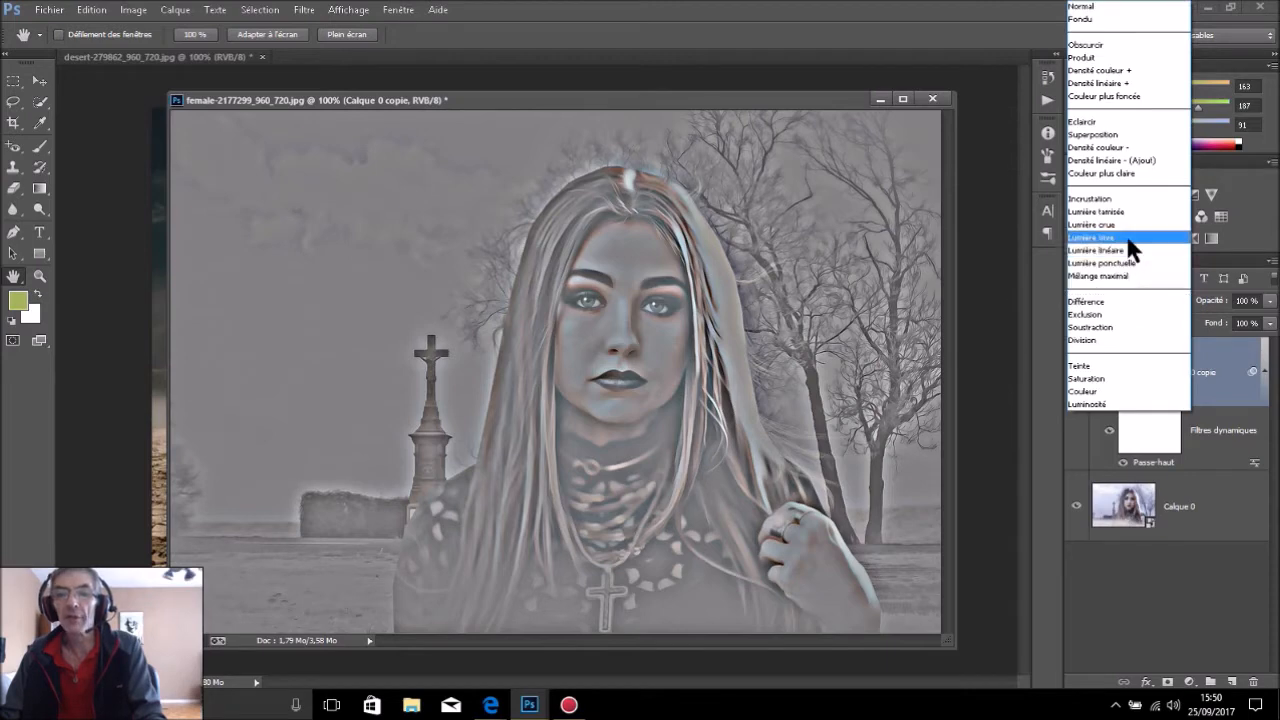
click(1100, 238)
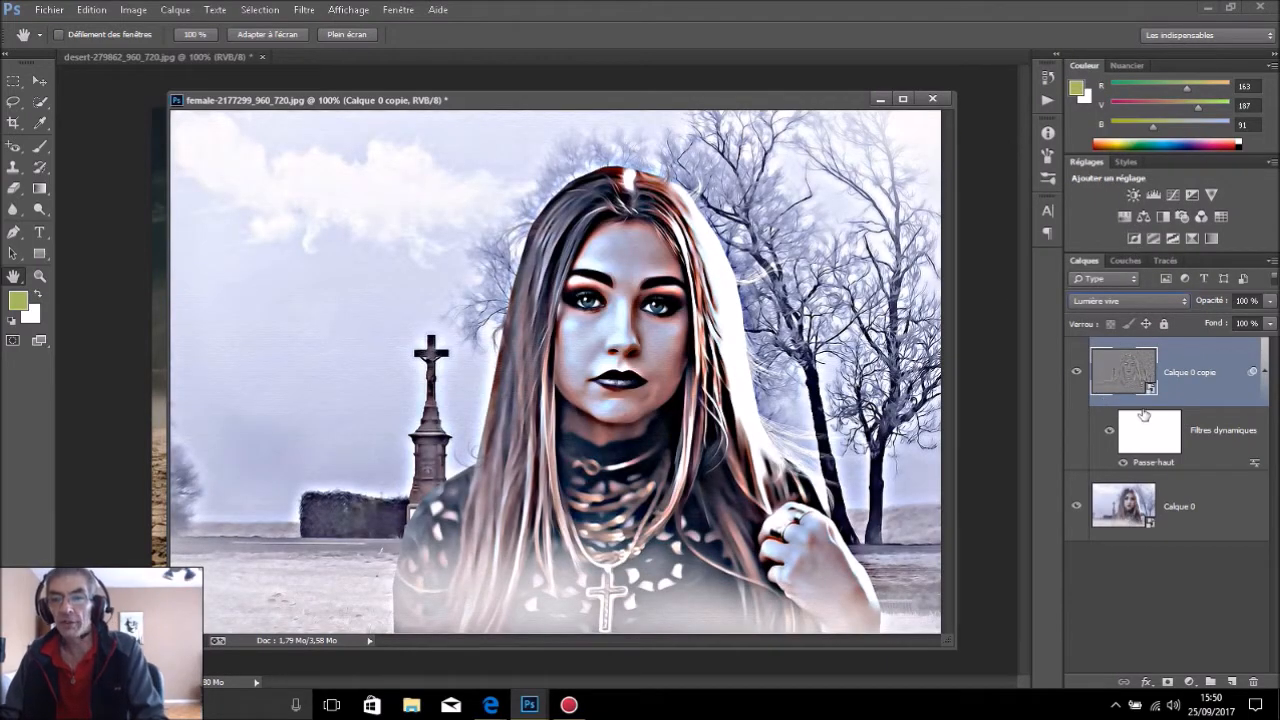
click(1077, 373)
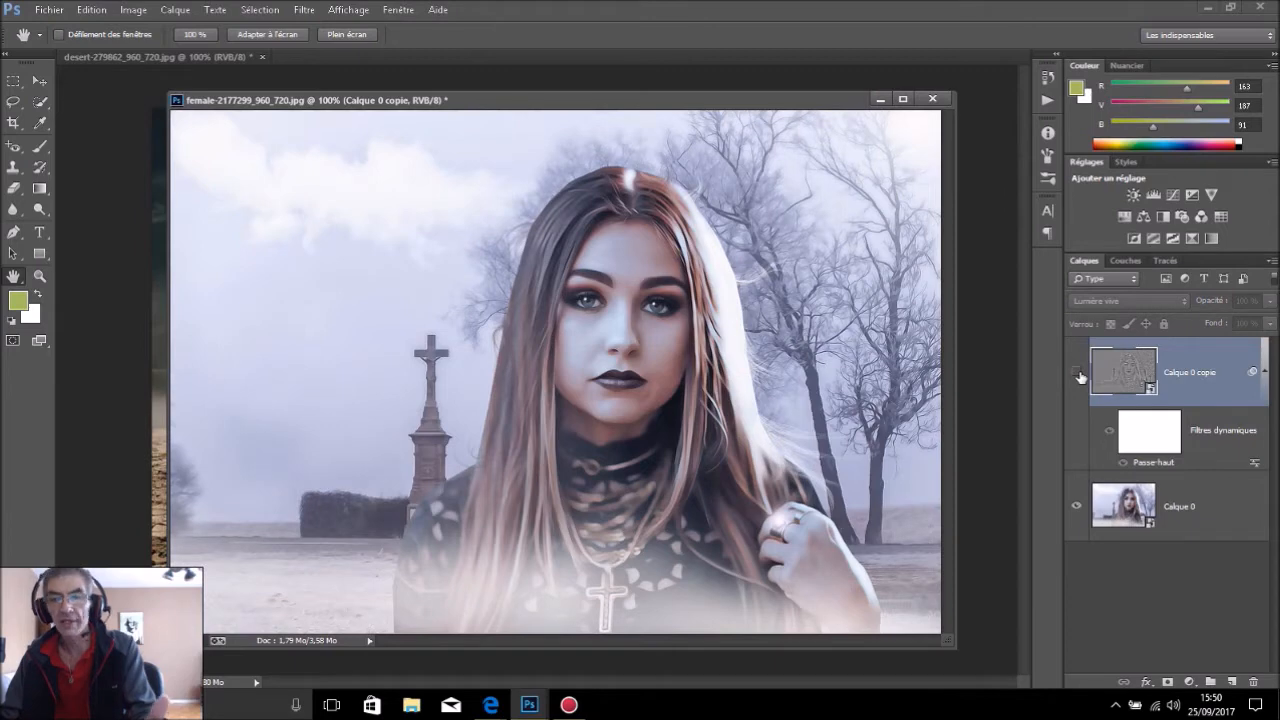
click(1077, 374)
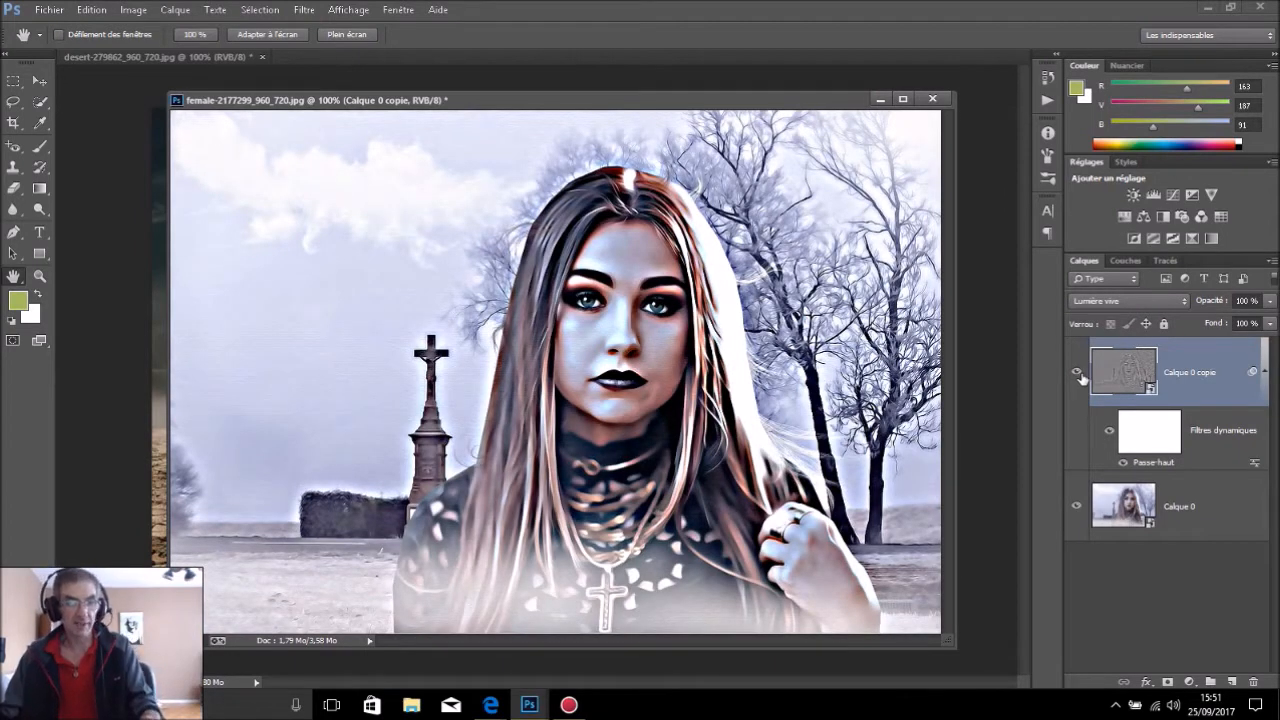
- Reopen the High Pass smart filter on the layer copy and reduce its radius to 1.1 pixels
double_click(1152, 464)
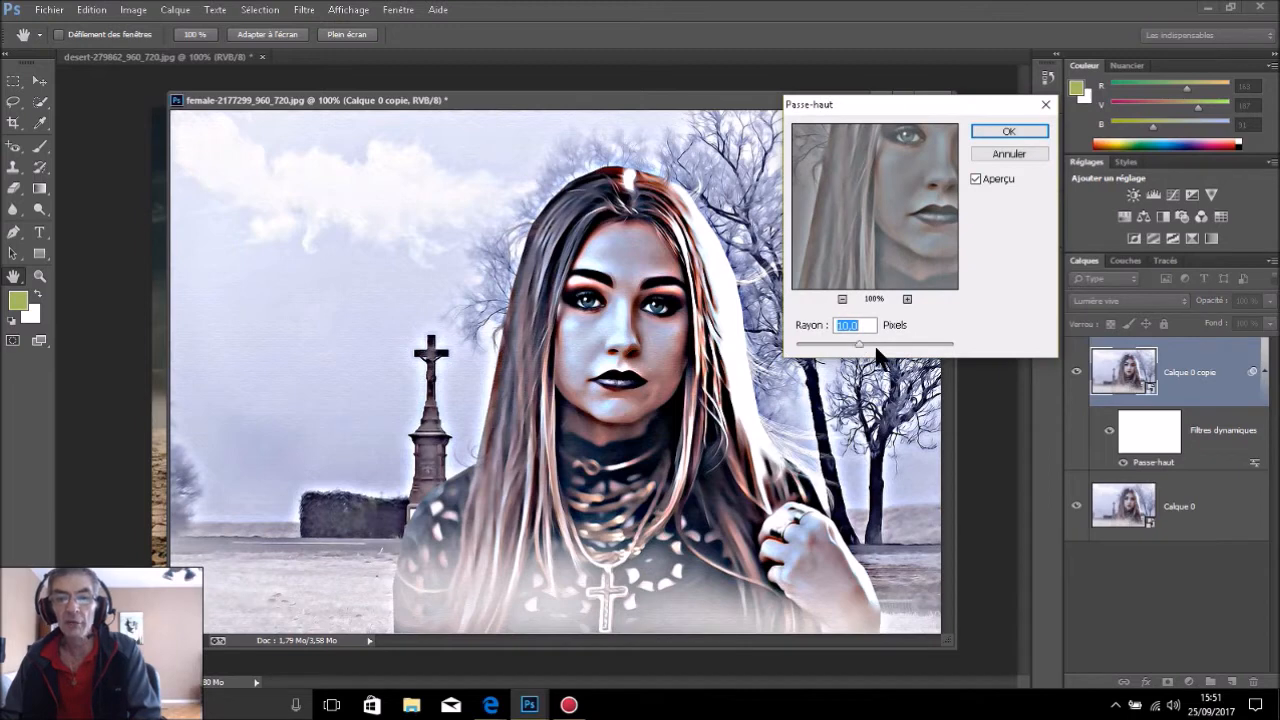
drag(932, 106, 1062, 96)
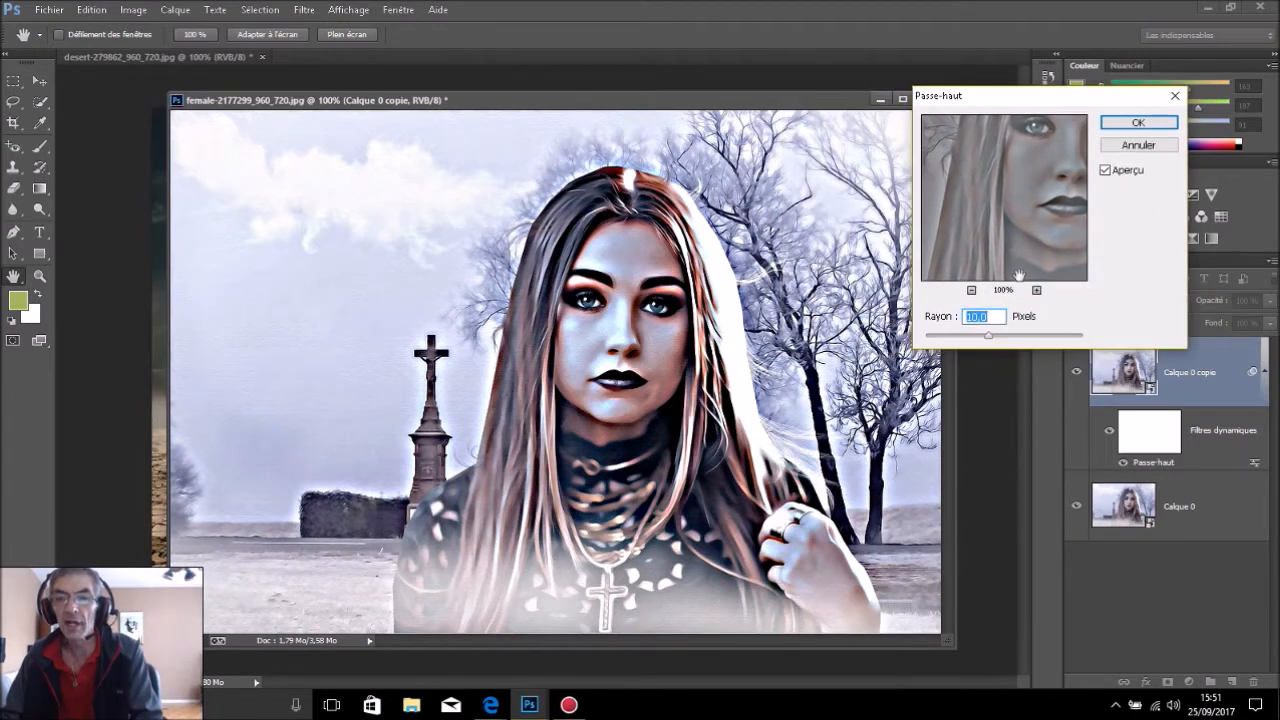
drag(988, 335, 952, 336)
mouse_move(952, 331)
mouse_down()
mouse_move(935, 331)
mouse_move(1088, 332)
mouse_move(940, 337)
mouse_up()
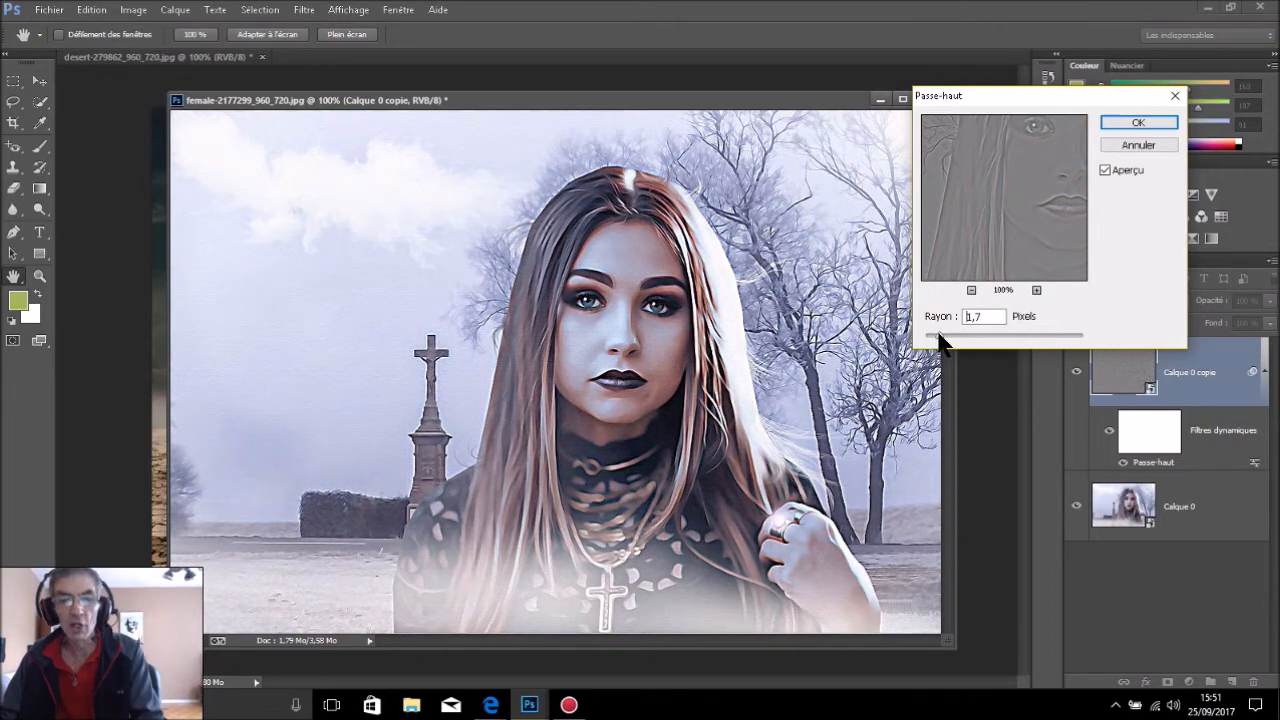
drag(938, 340, 936, 341)
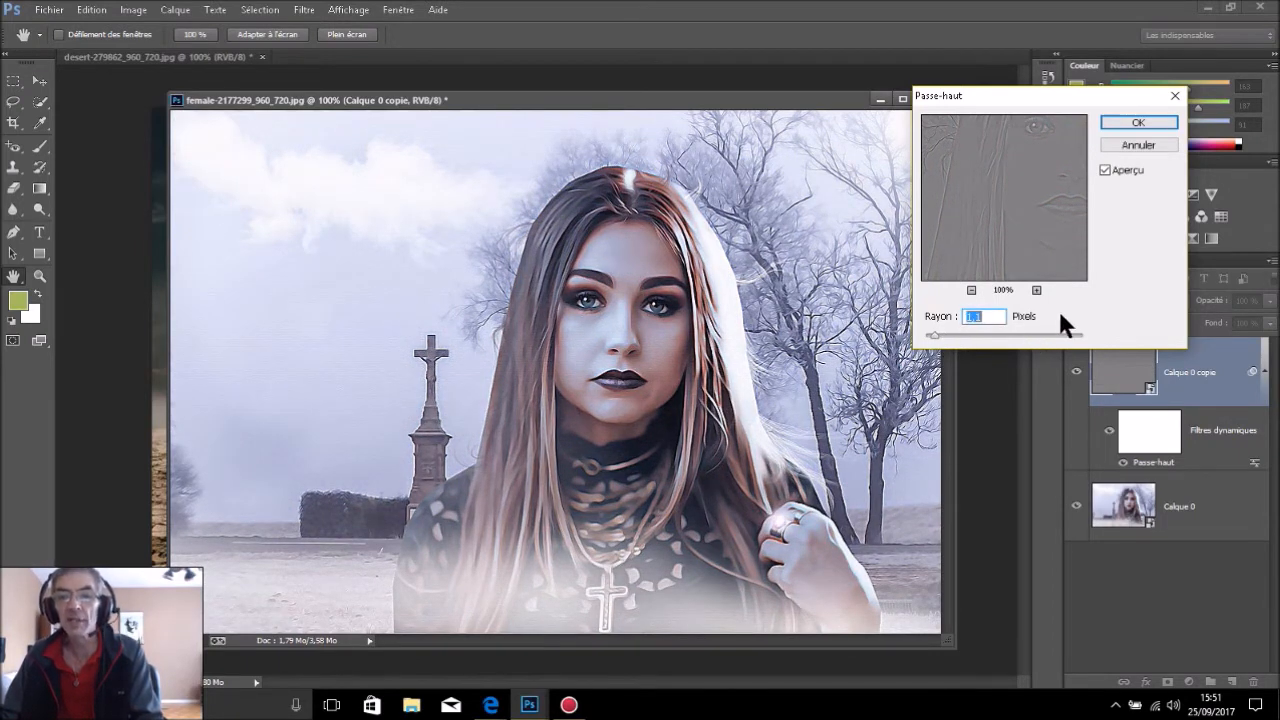
click(991, 316)
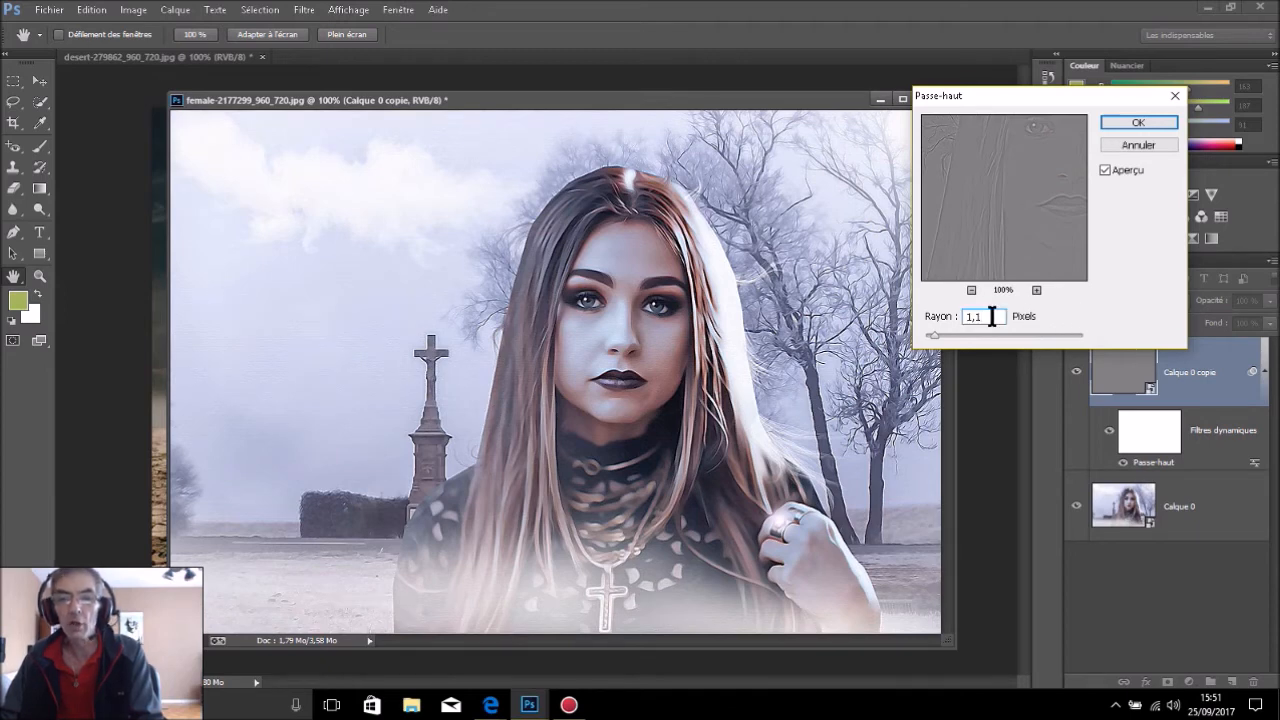
click(1137, 122)
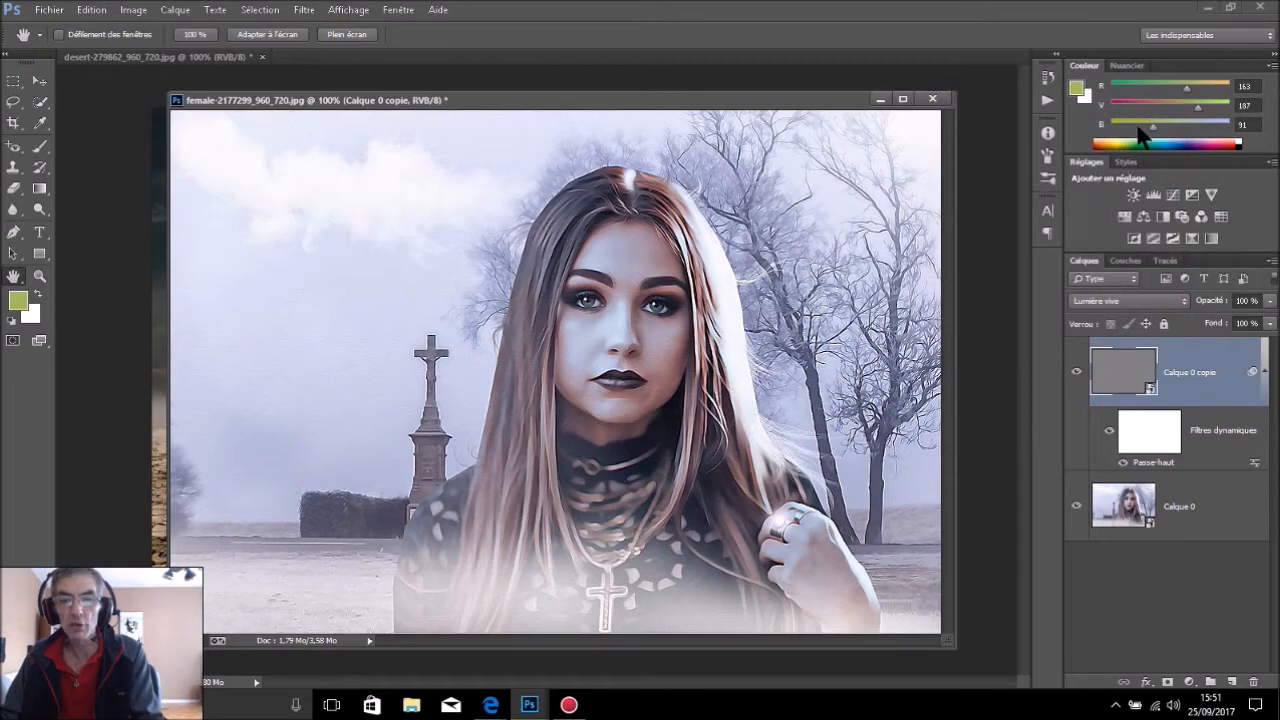
- Compare the portrait before and after sharpening by toggling the visibility of the filtered layer copy
click(1076, 372)
click(1076, 372)
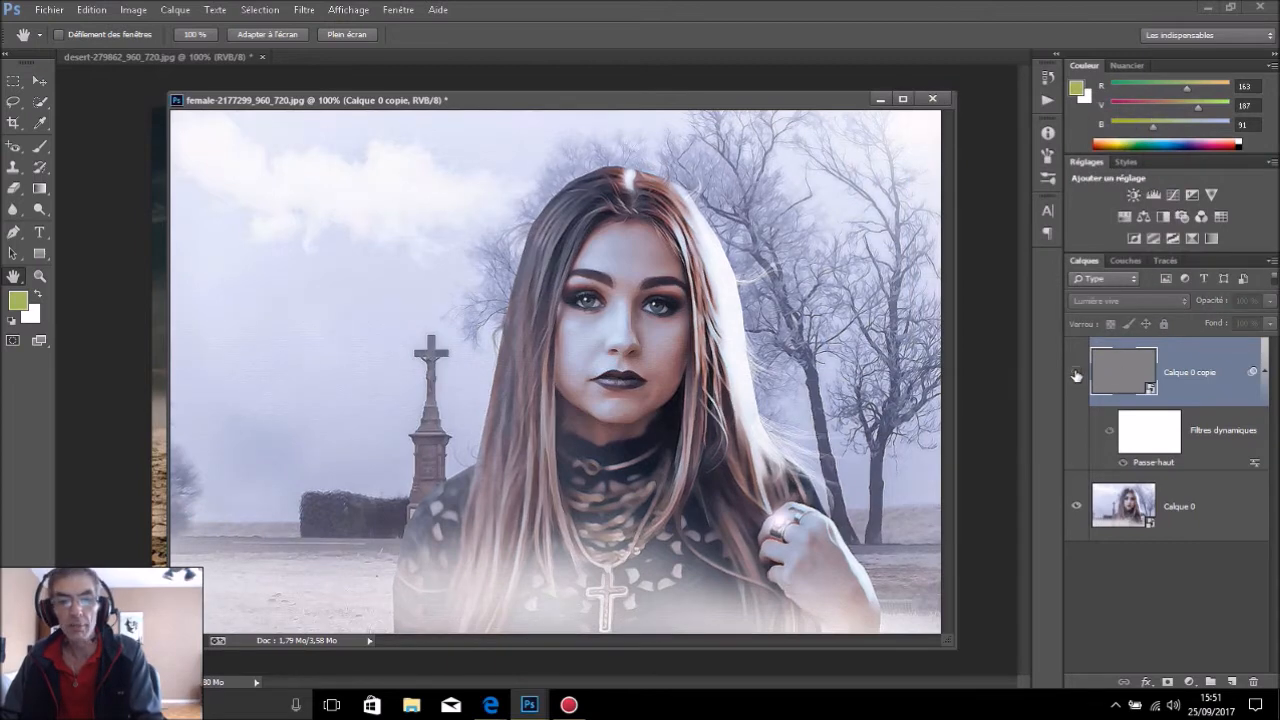
click(1076, 372)
click(1076, 372)
click(1076, 372)
click(1076, 372)
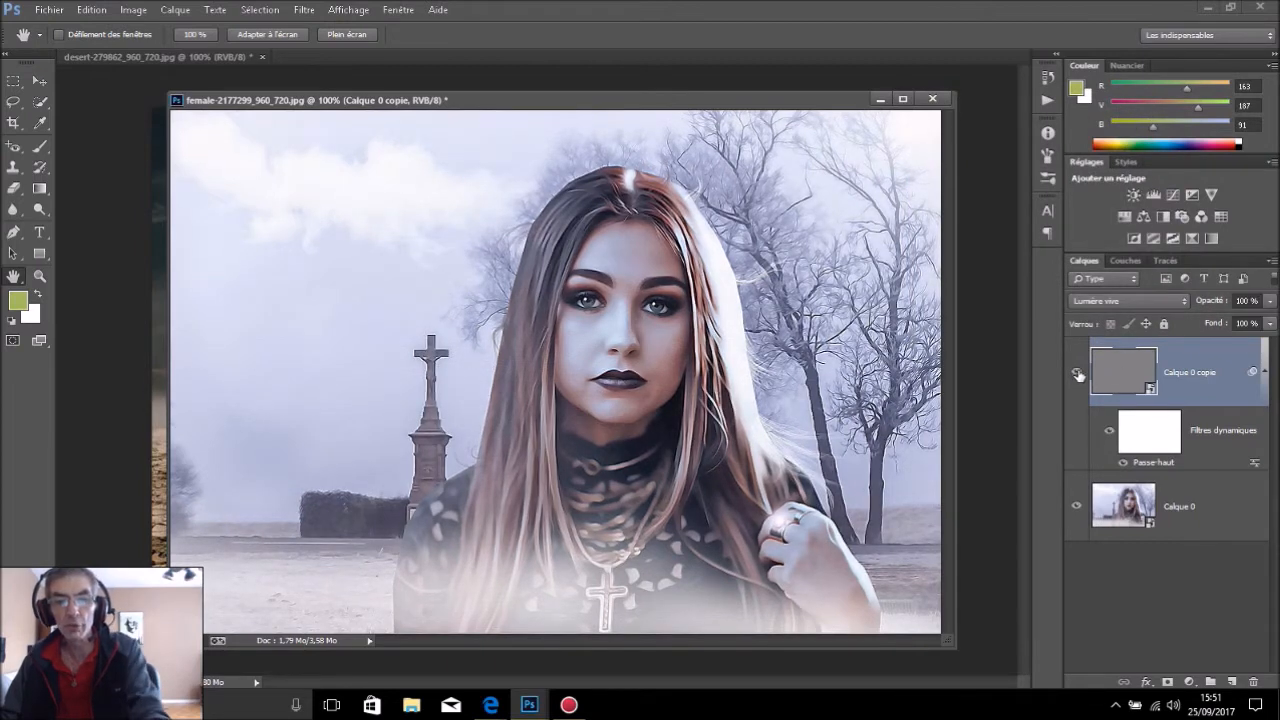
- Set the High Pass smart filter's radius to 2 pixels and compare the portrait with and without the filtered copy
double_click(1150, 468)
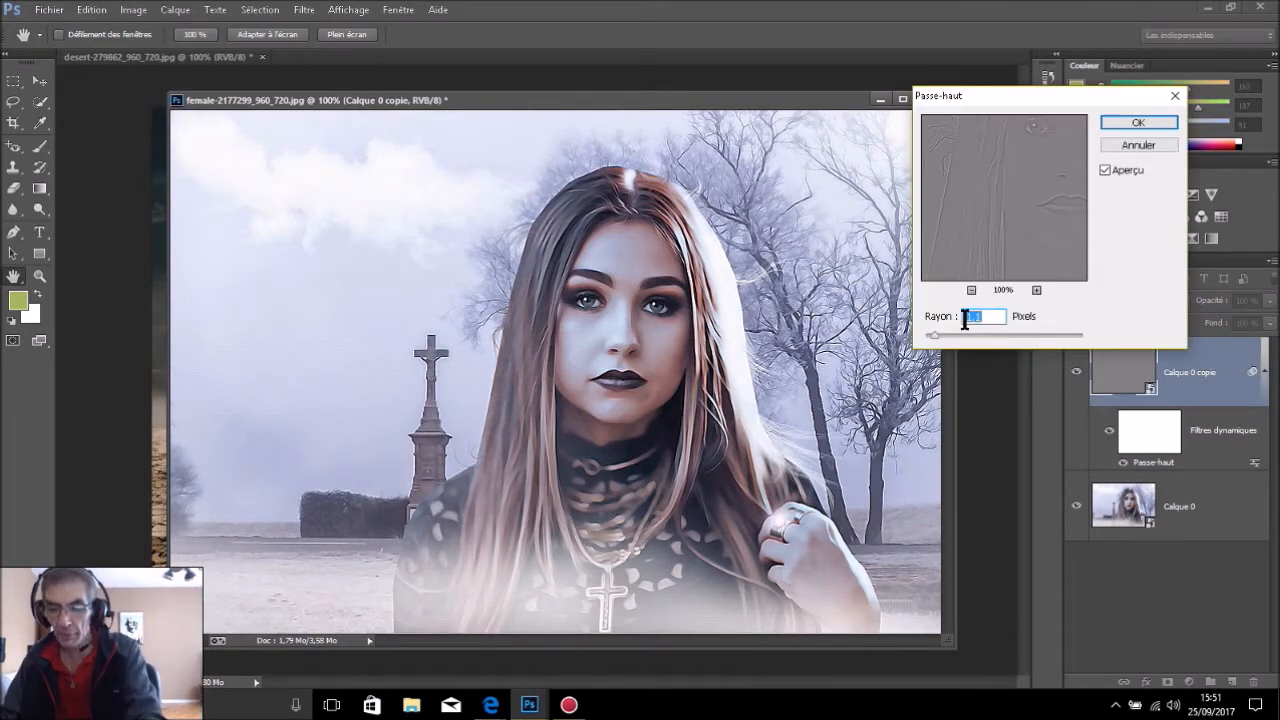
text(1)
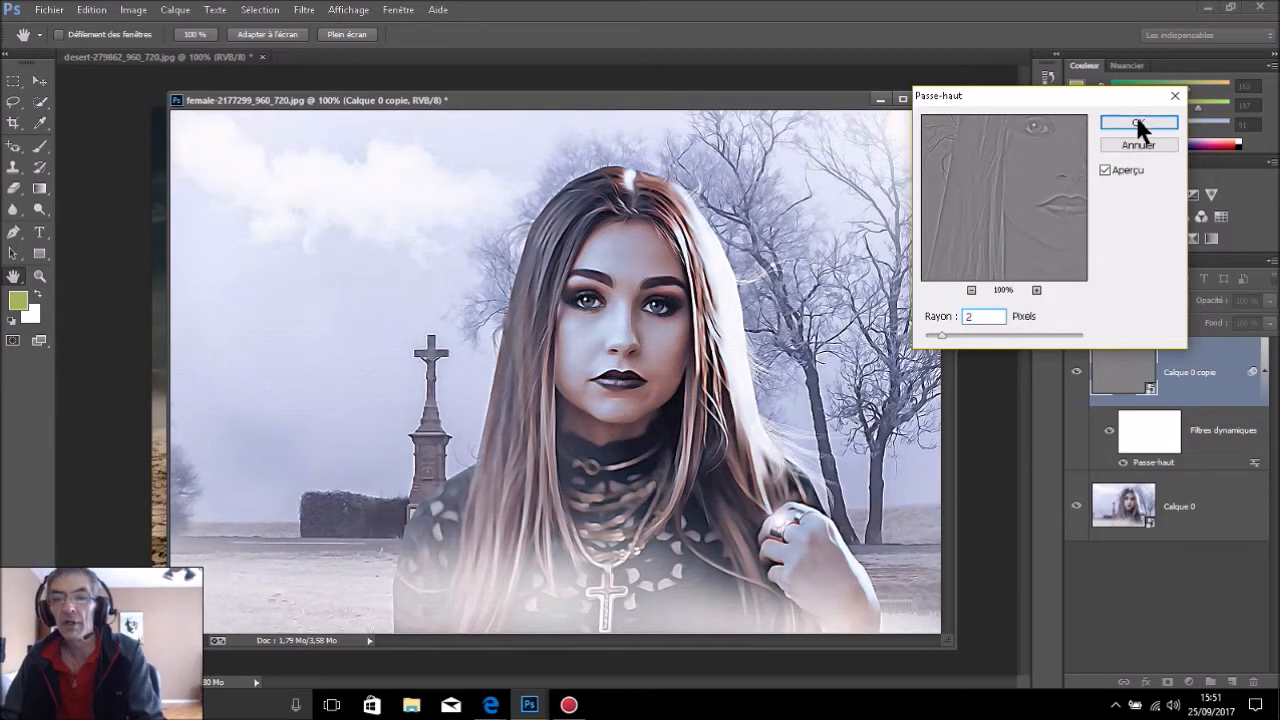
click(1140, 124)
click(1076, 373)
click(1076, 373)
click(1076, 373)
click(1077, 373)
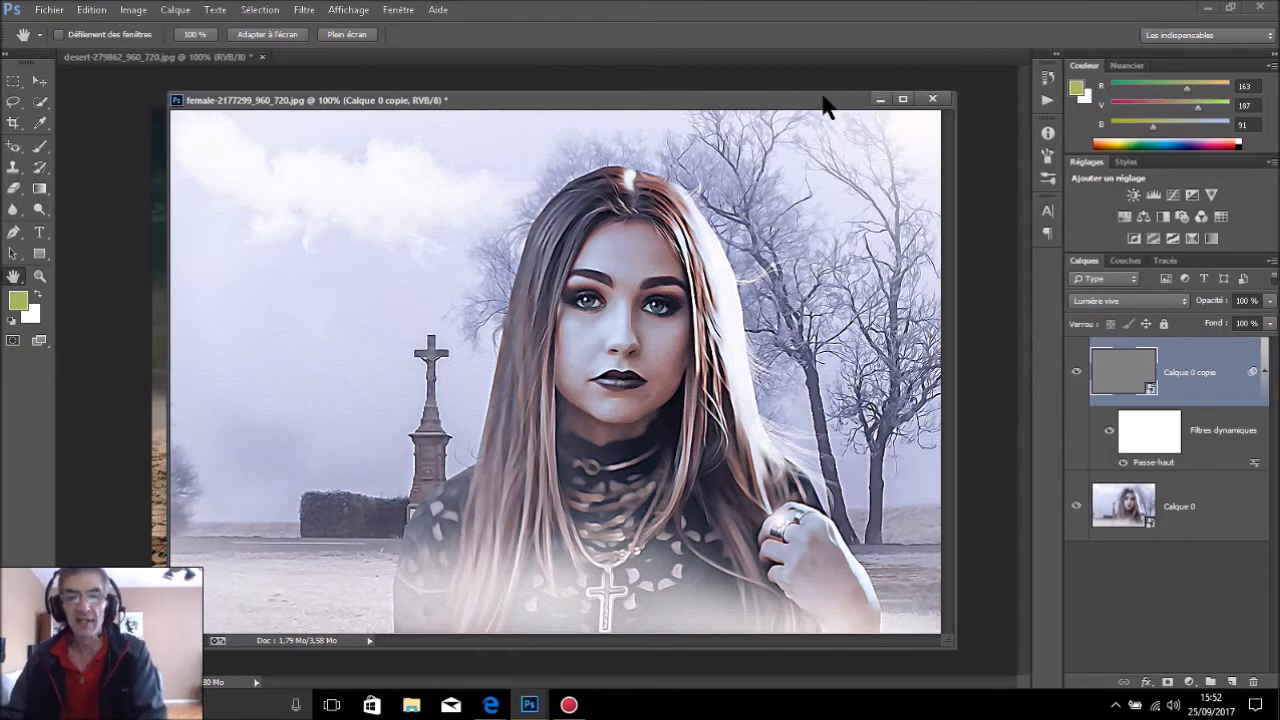
- Move the floating portrait window lower to expose more of the desert image behind it
drag(814, 106, 838, 176)
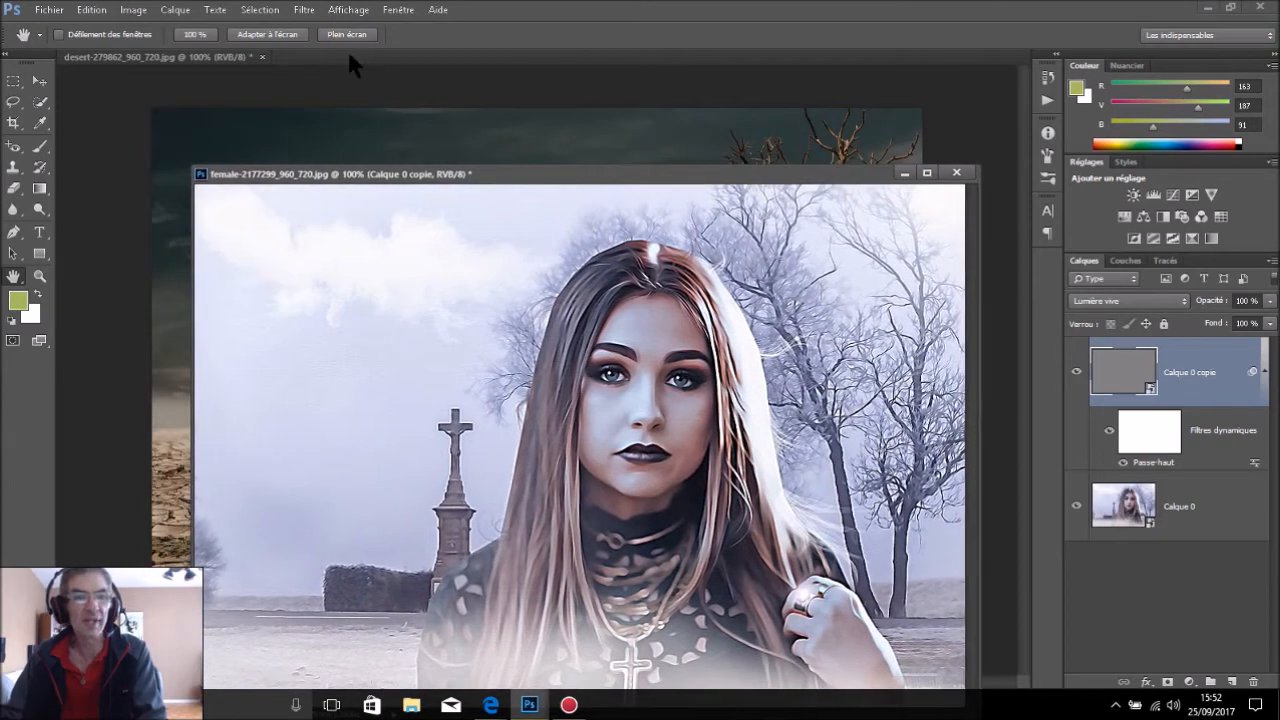
- Make the desert image active, cascade the document windows, and minimize the floating portrait window
click(190, 57)
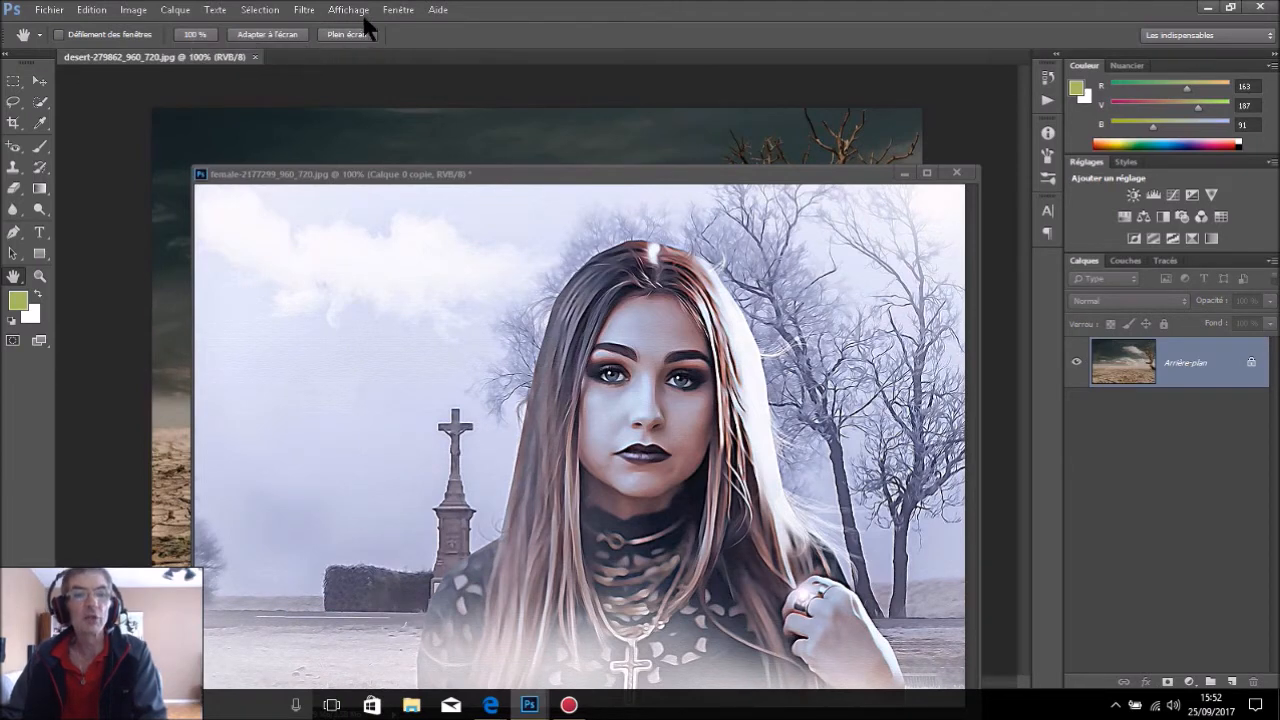
click(399, 10)
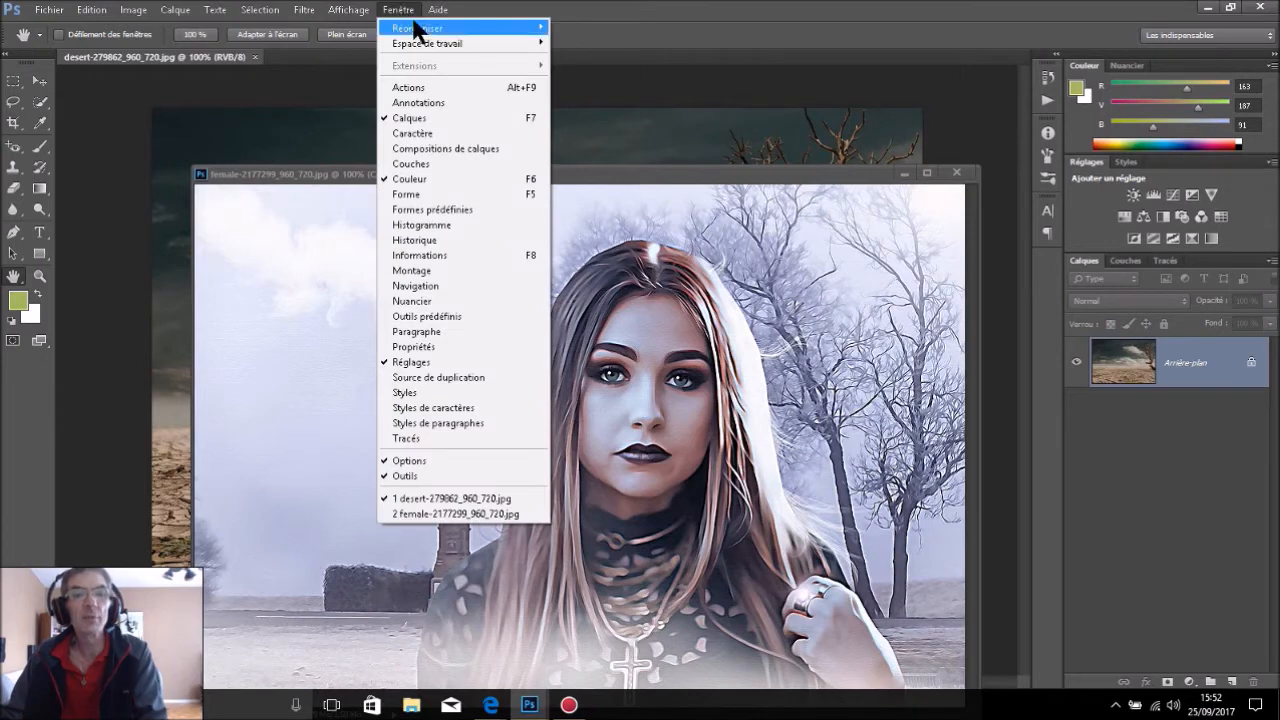
mouse_move(440, 30)
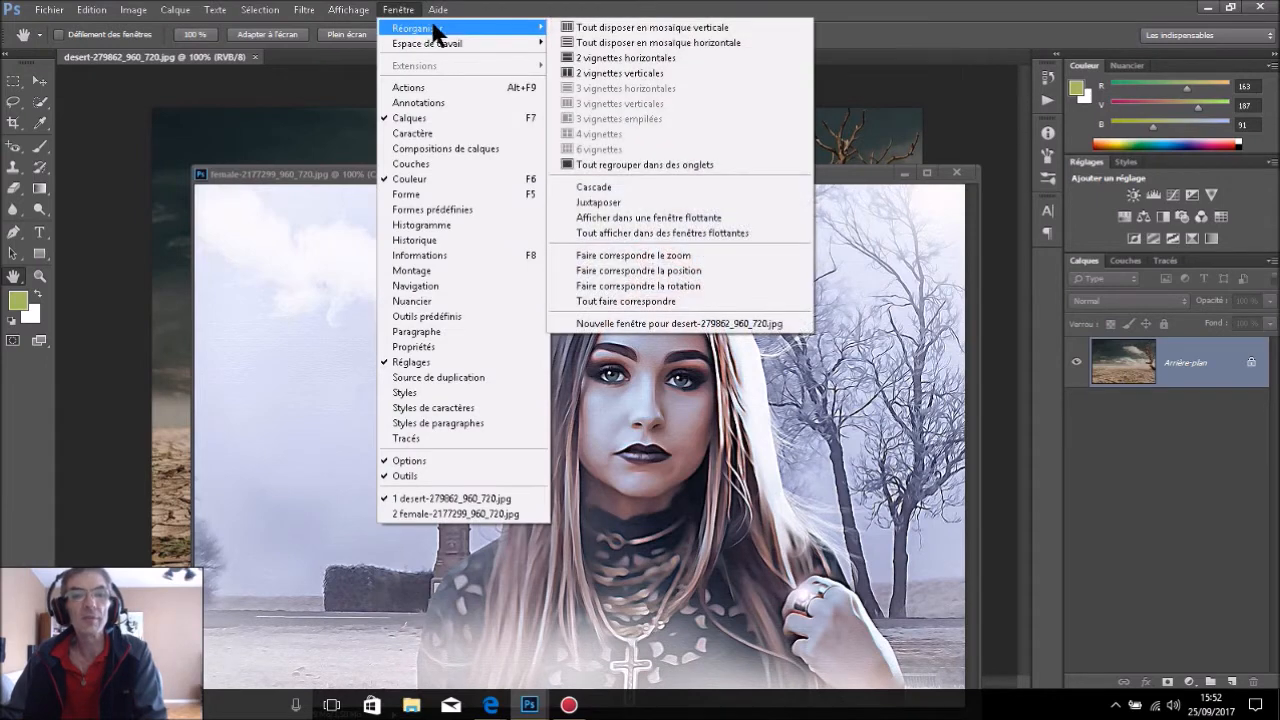
click(640, 192)
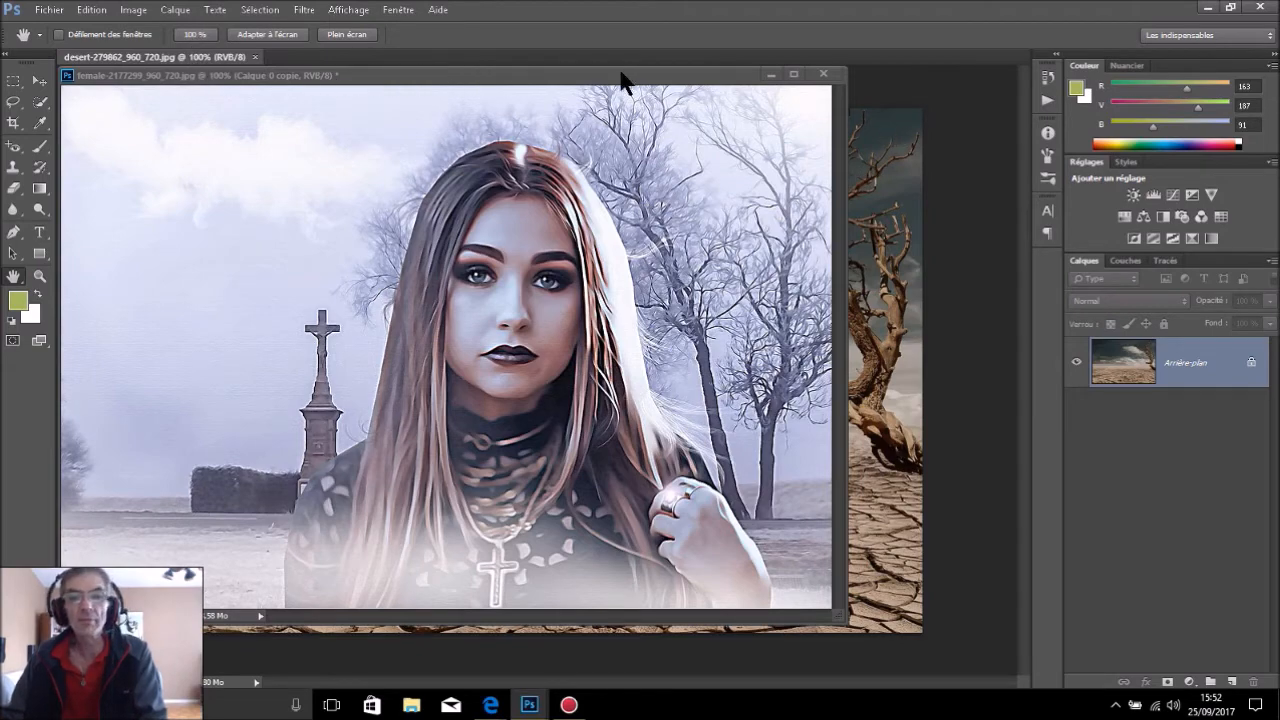
click(770, 74)
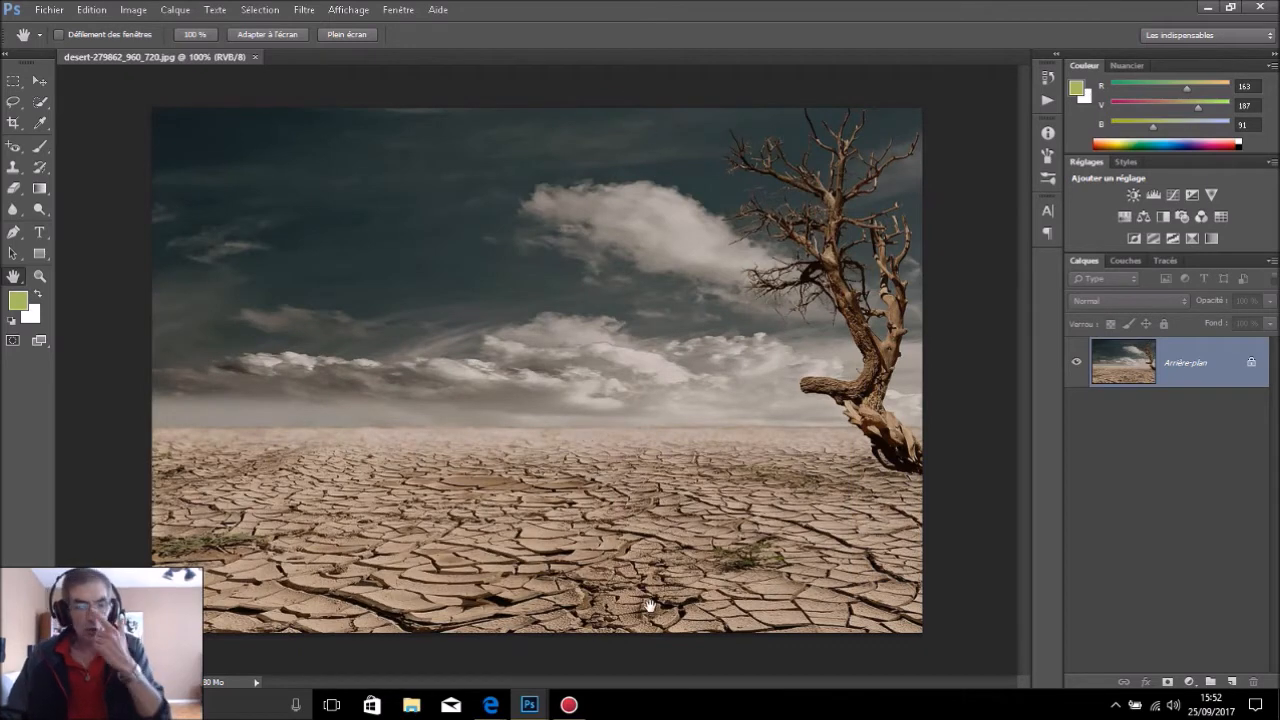
- Unlock the desert image's background as Calque 0 and convert that layer to a smart object
double_click(1238, 366)
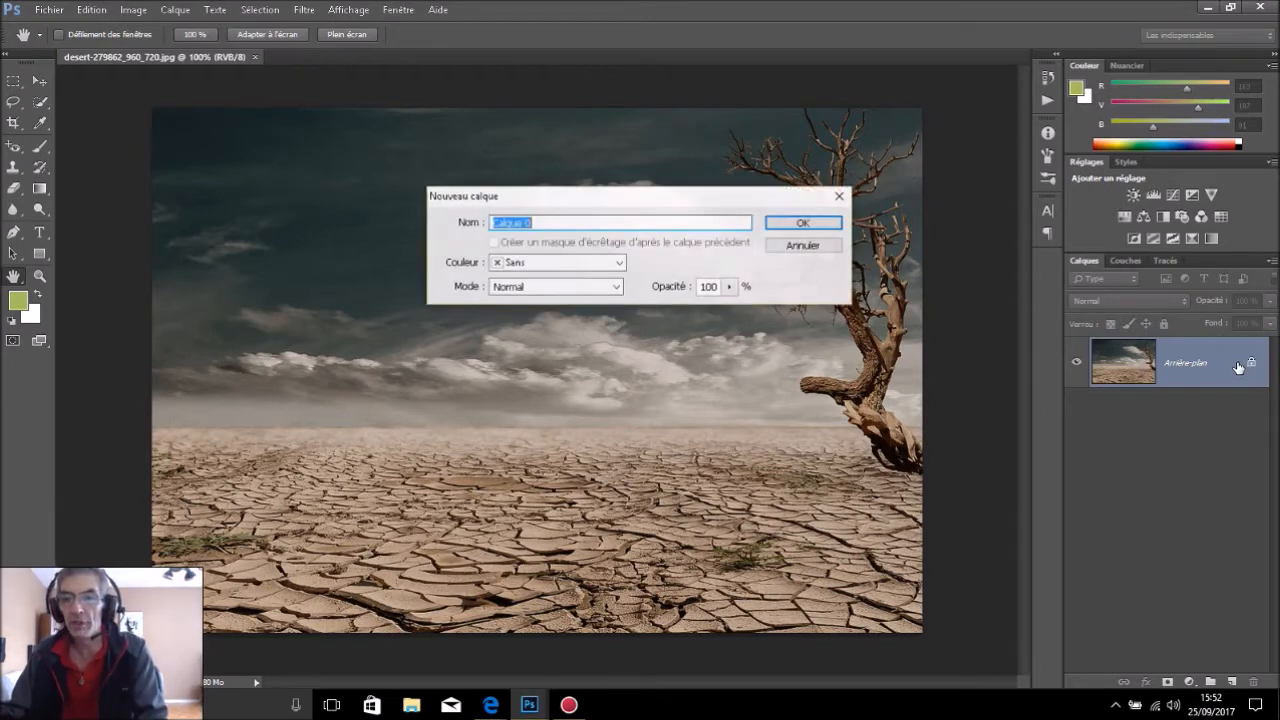
click(800, 222)
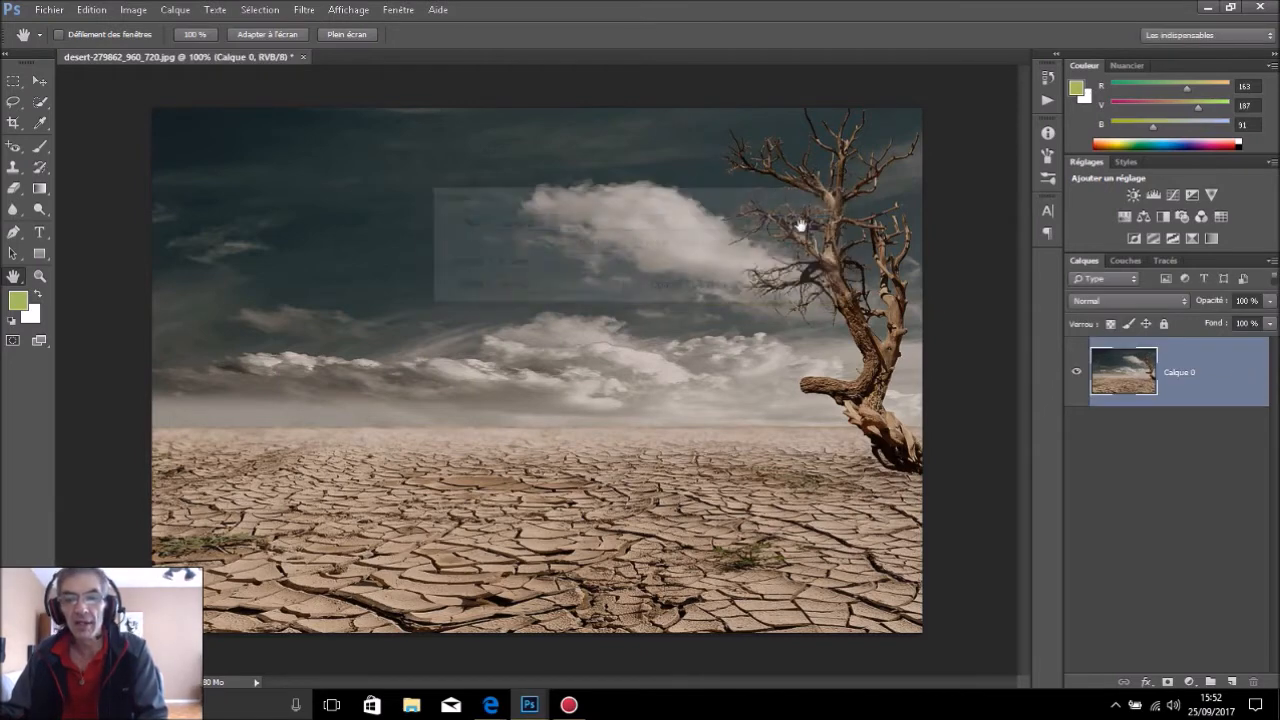
right_click(1227, 372)
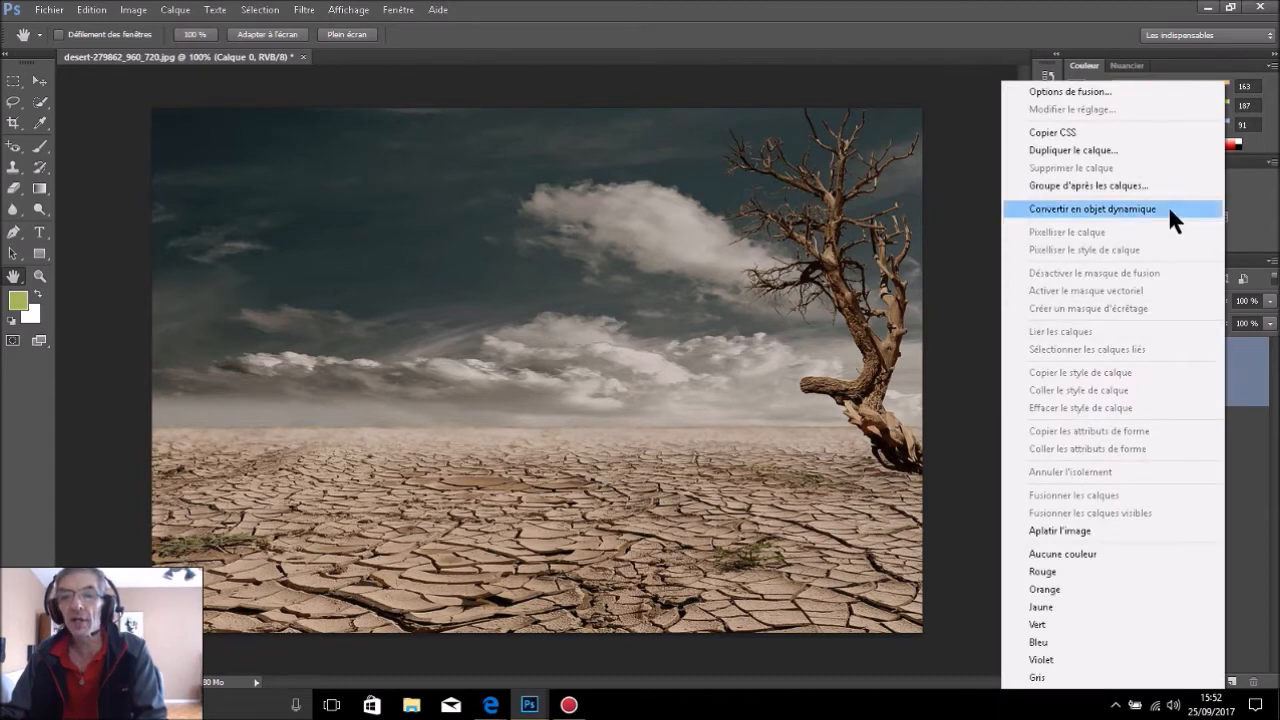
click(1168, 212)
- Duplicate the desert smart object layer within the same document as Calque 0 copie
right_click(1237, 386)
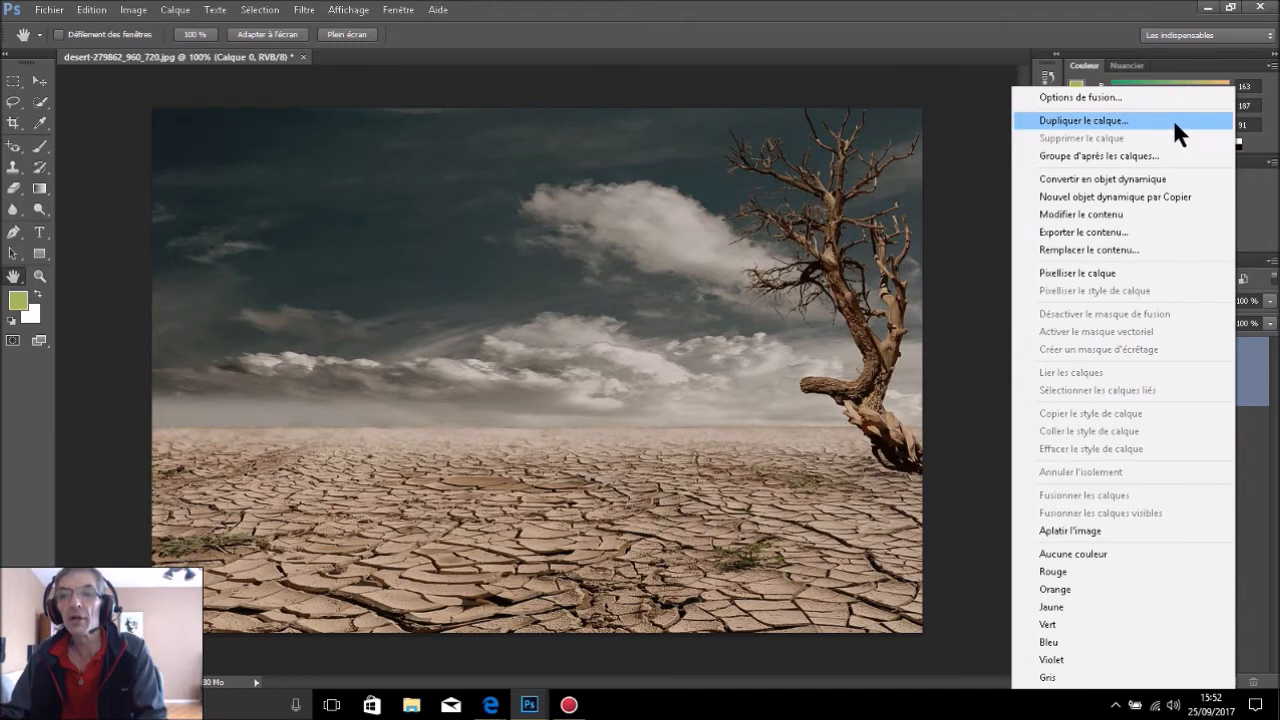
click(1173, 119)
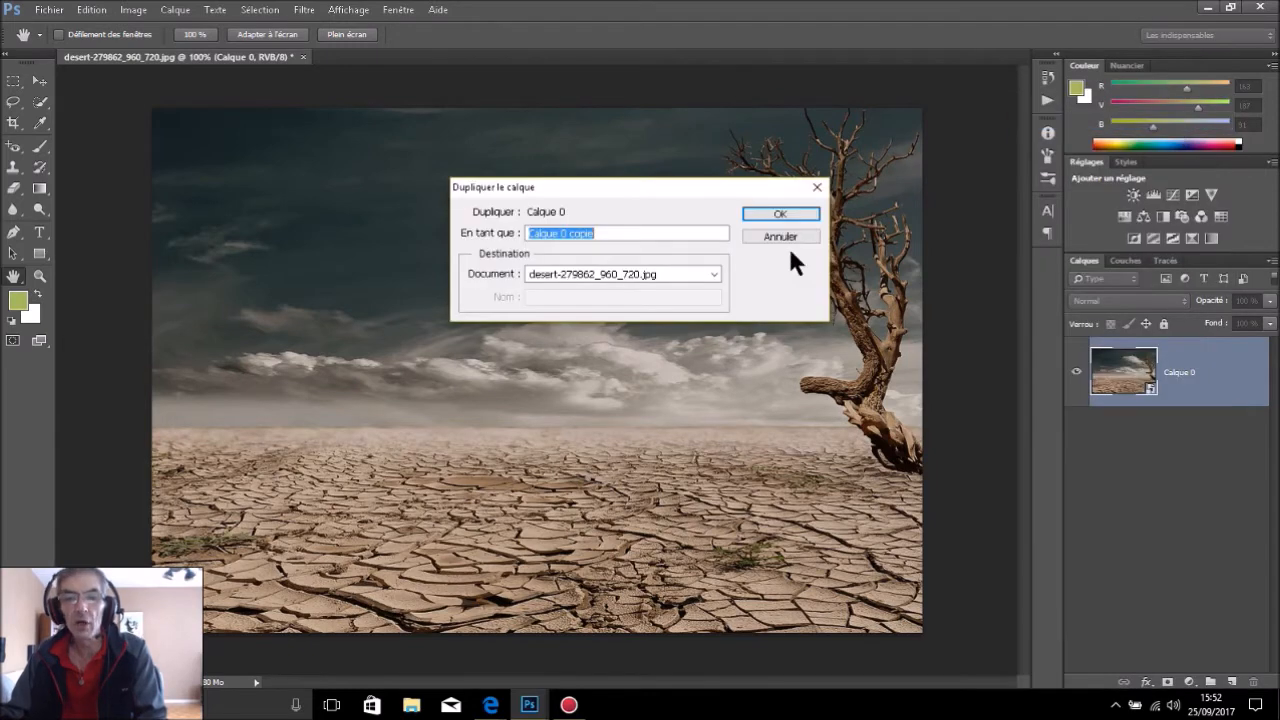
click(768, 212)
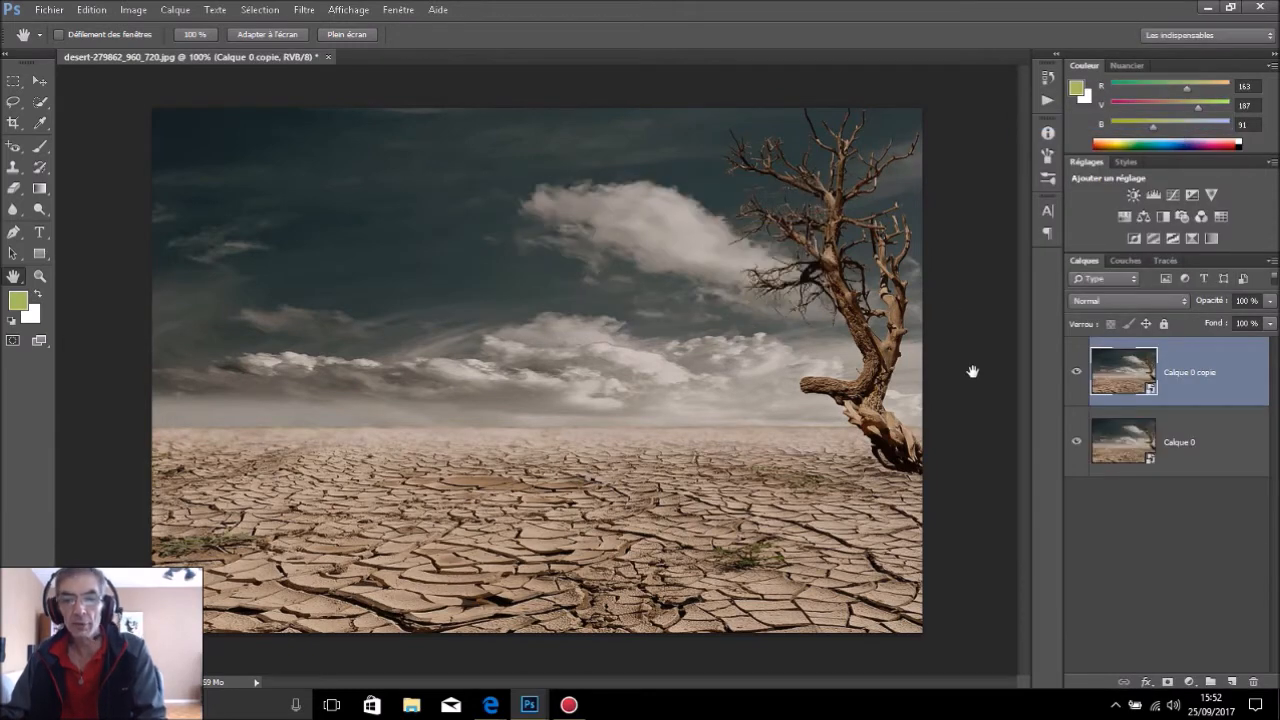
- Apply a High Pass (Passe-haut) smart filter with a 4.5-pixel radius to the desert layer copy
click(305, 10)
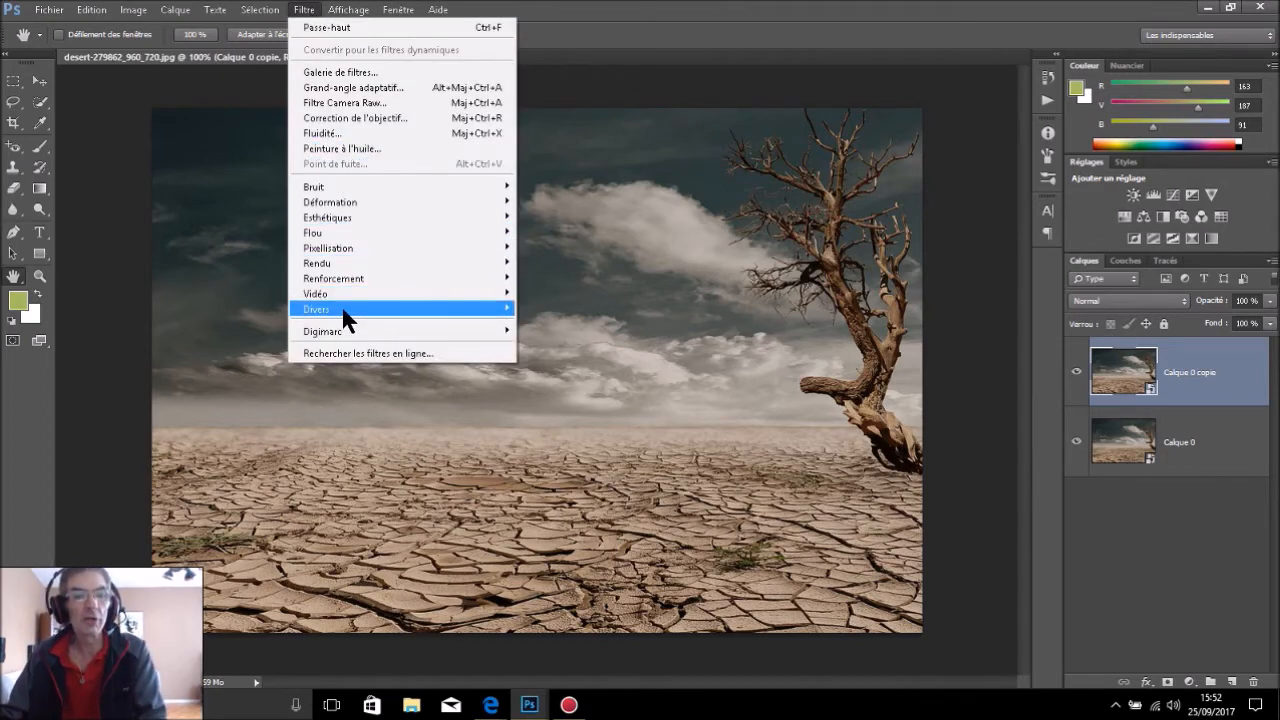
mouse_move(371, 314)
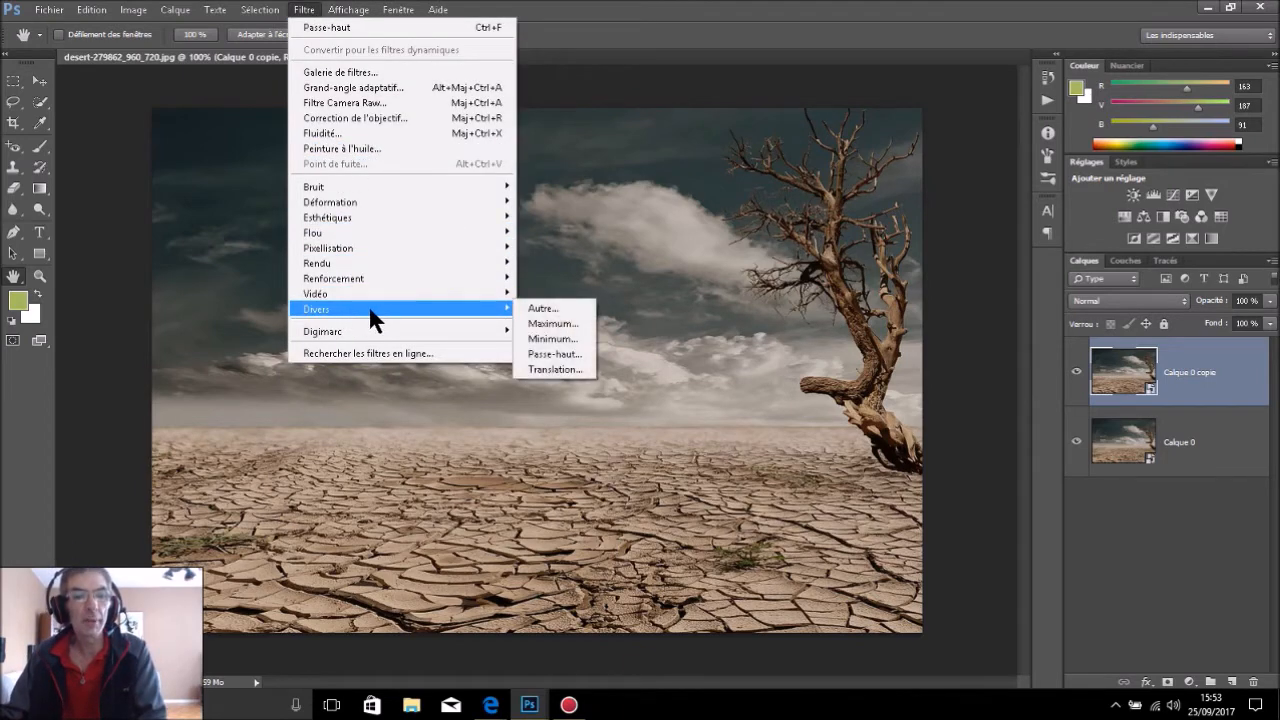
click(574, 357)
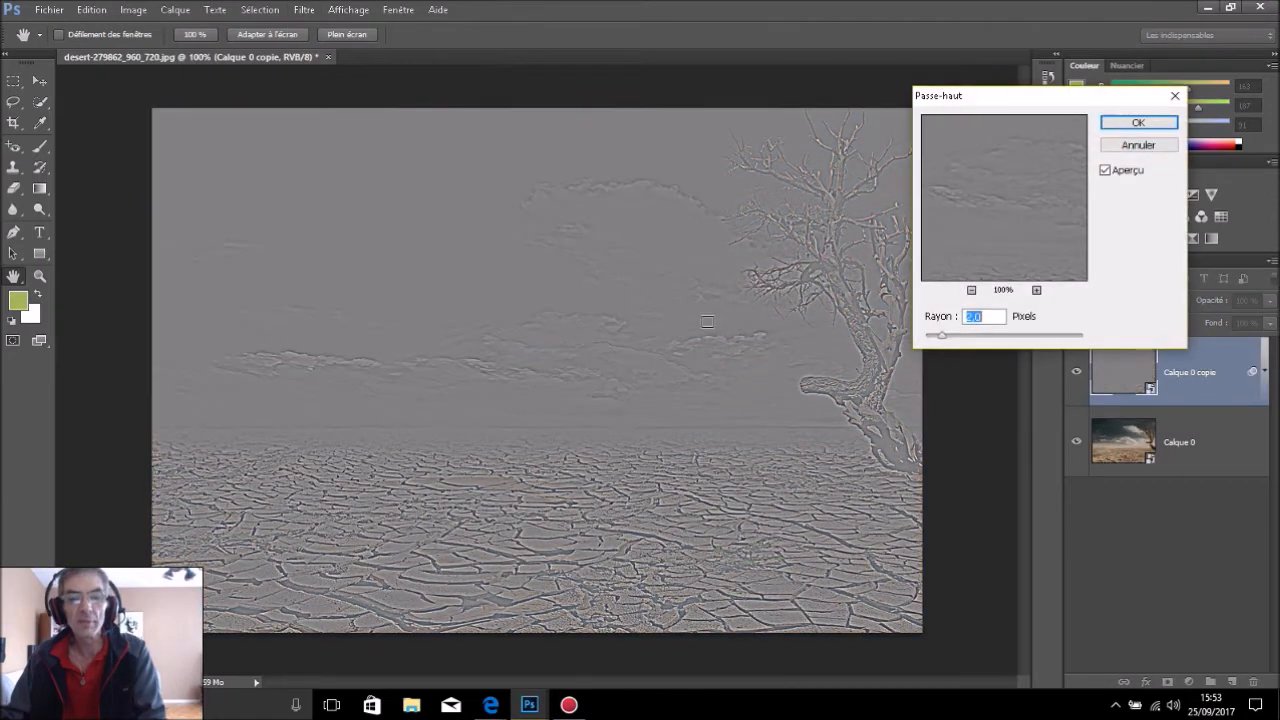
drag(975, 334, 963, 334)
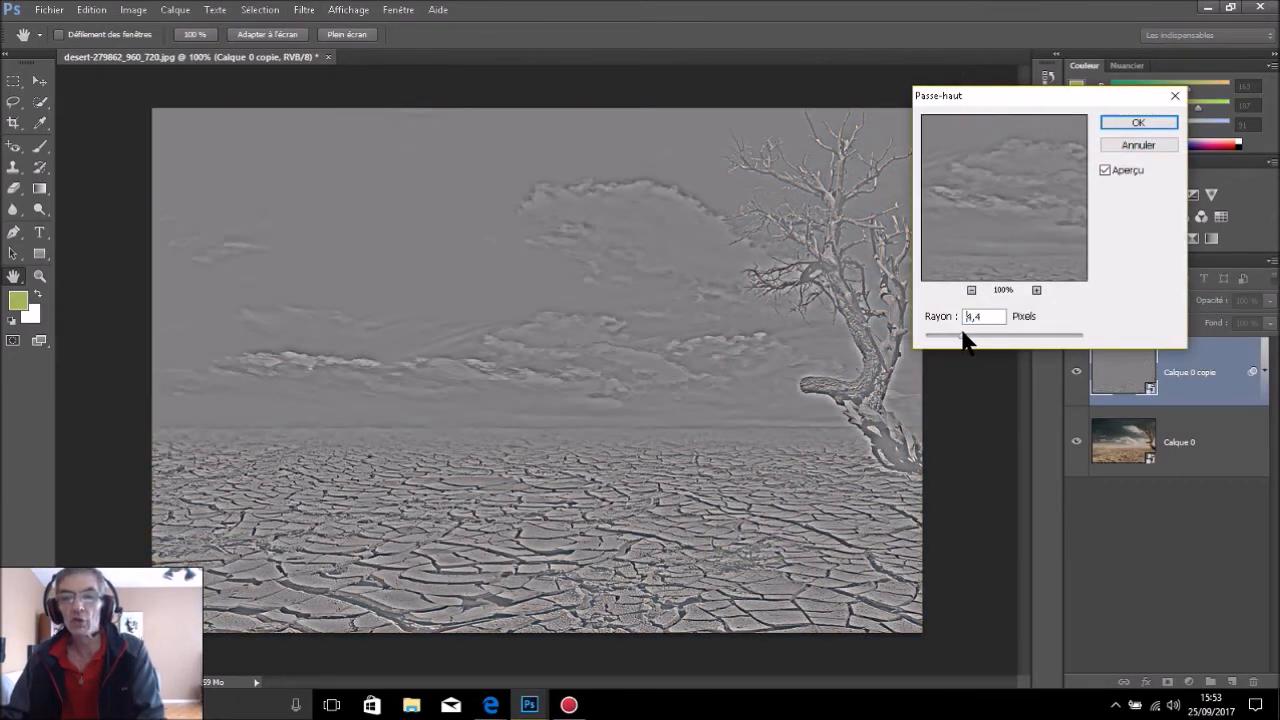
drag(964, 334, 963, 334)
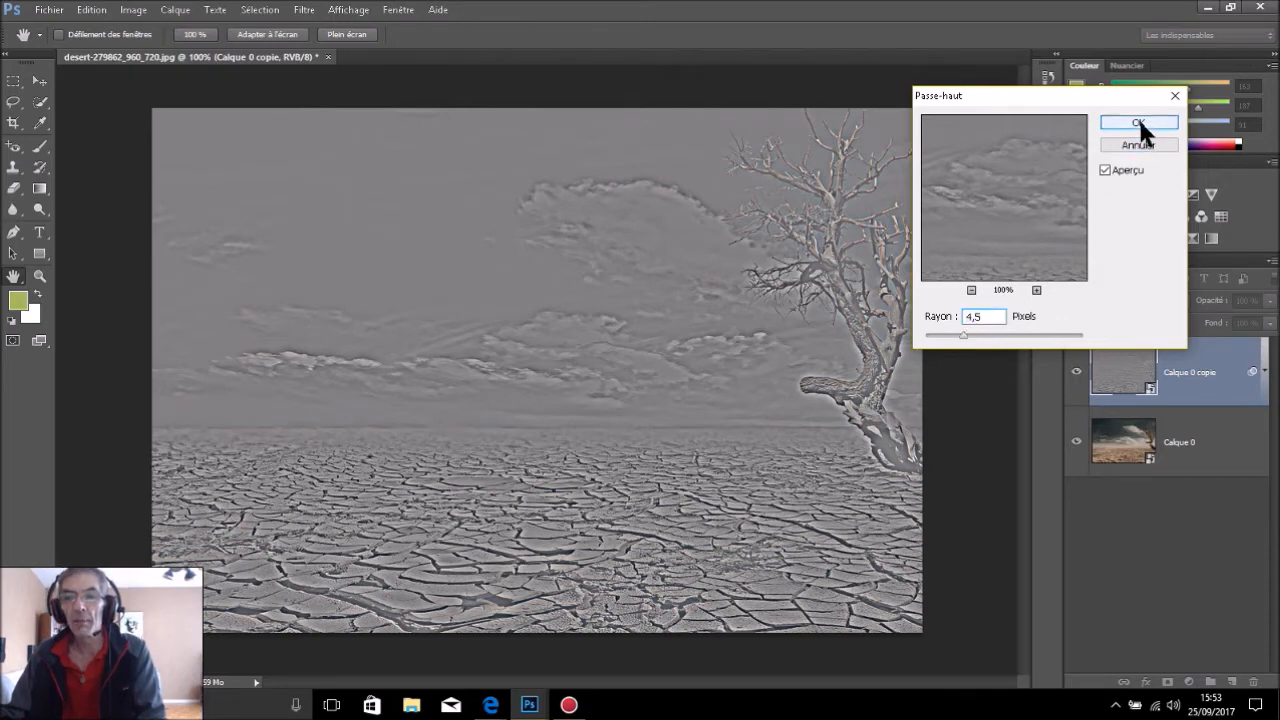
click(1138, 120)
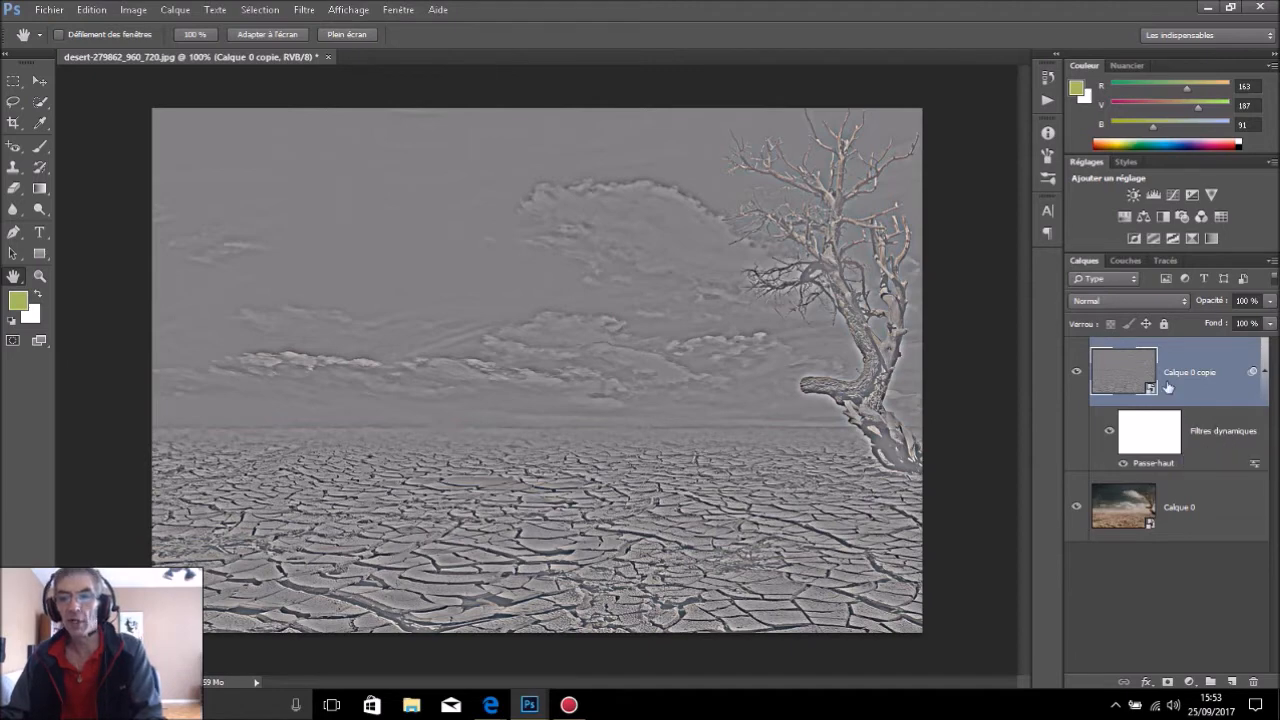
- Set the desert copy's blend mode to Lumière vive and compare the image with and without that layer
click(1120, 302)
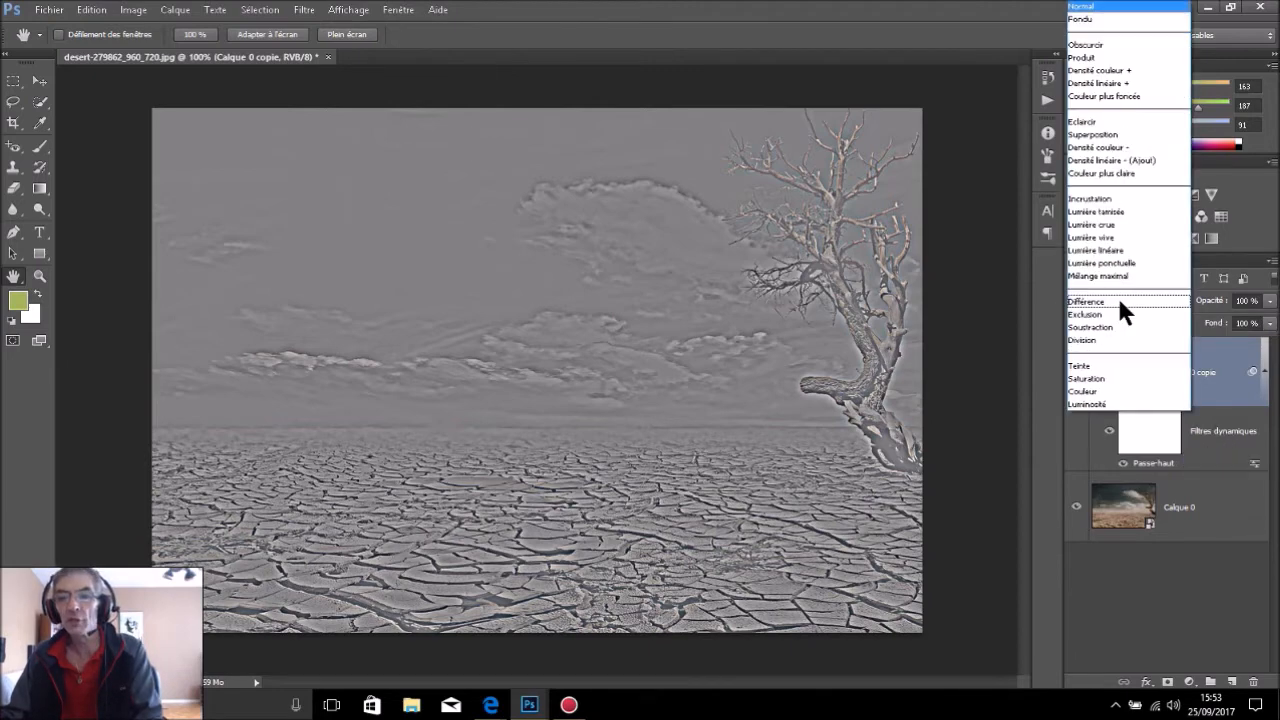
click(1127, 237)
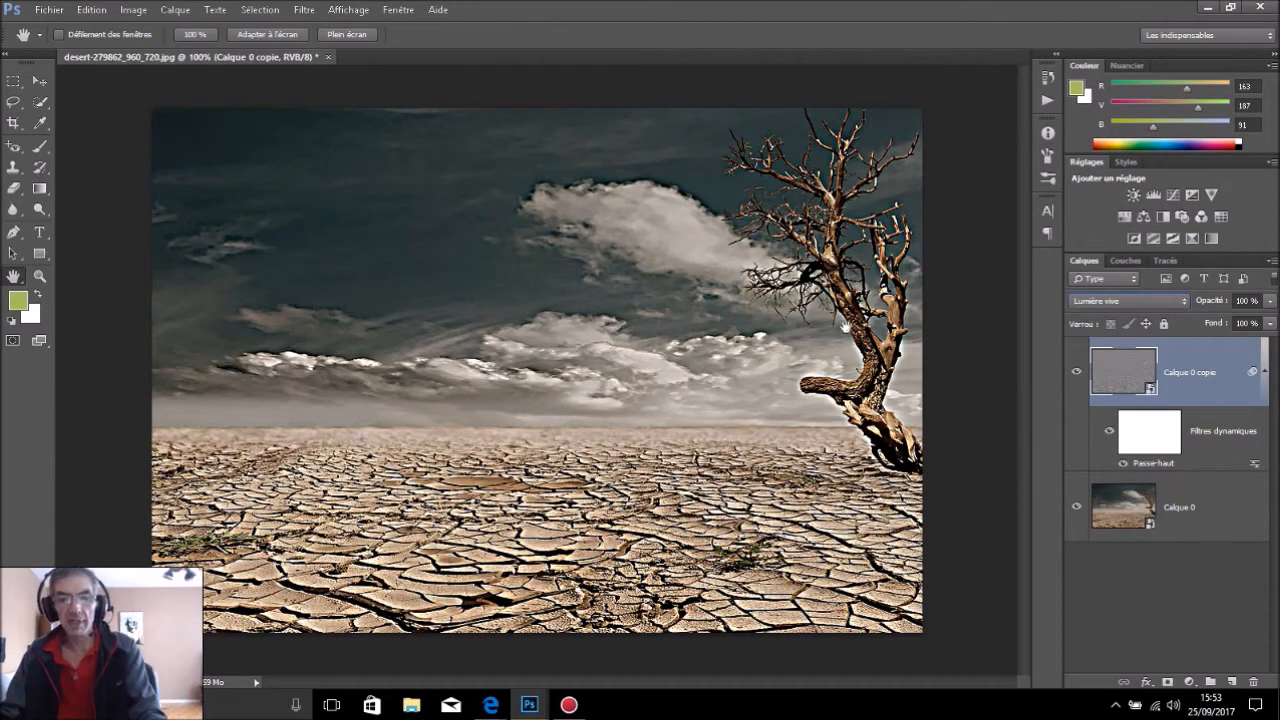
click(1077, 372)
click(1077, 372)
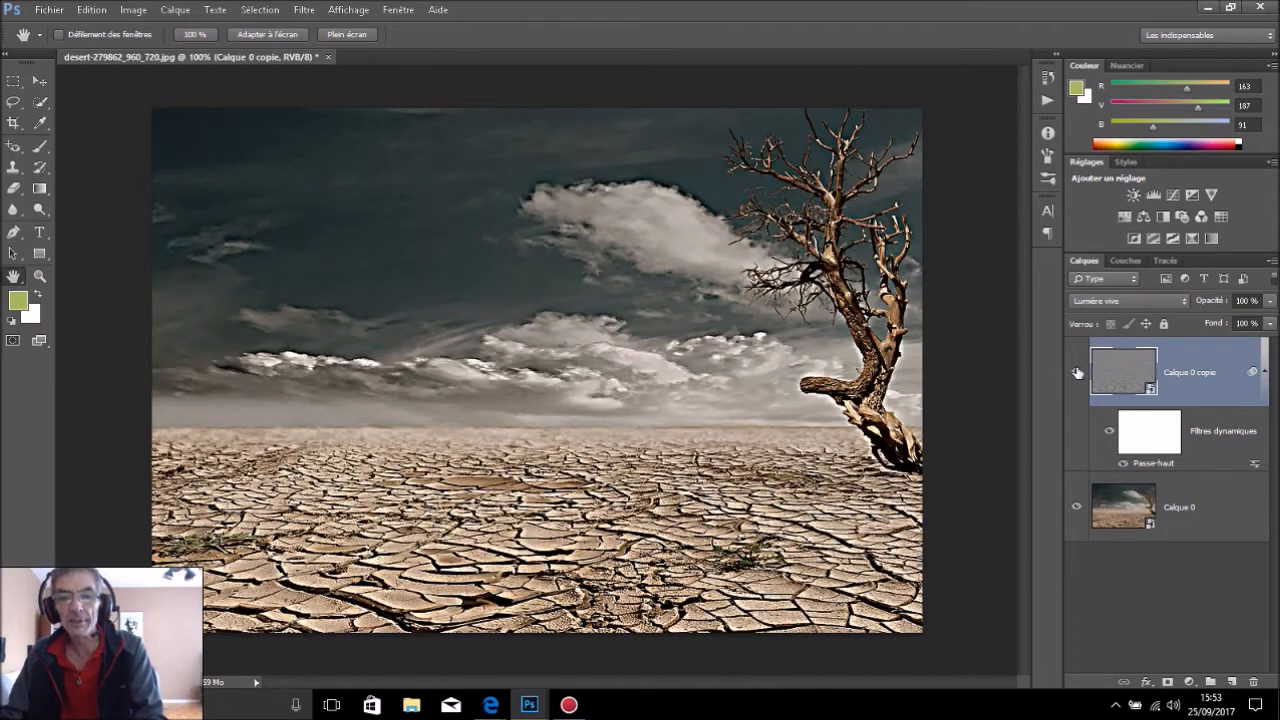
click(1077, 372)
click(1077, 372)
click(1077, 372)
click(1077, 372)
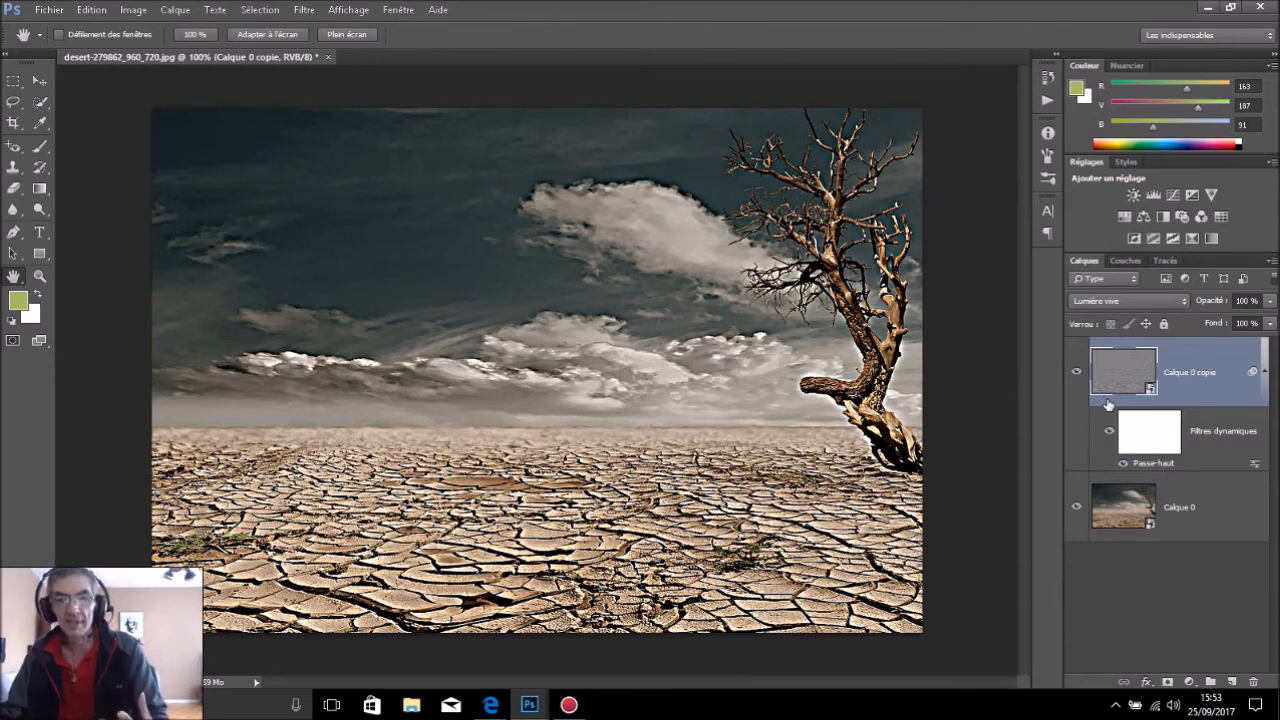
- Reopen the High Pass smart filter on the desert copy and reduce its radius for softer sharpening
double_click(1148, 463)
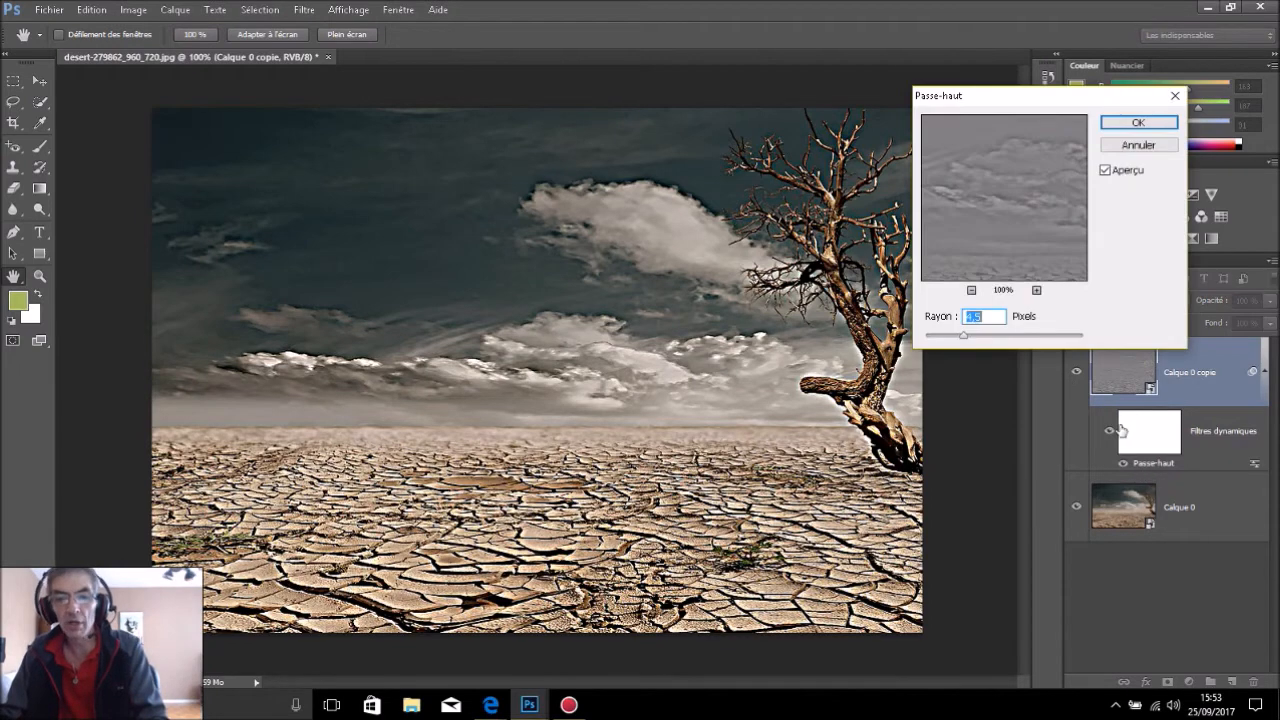
drag(964, 335, 941, 337)
click(1140, 122)
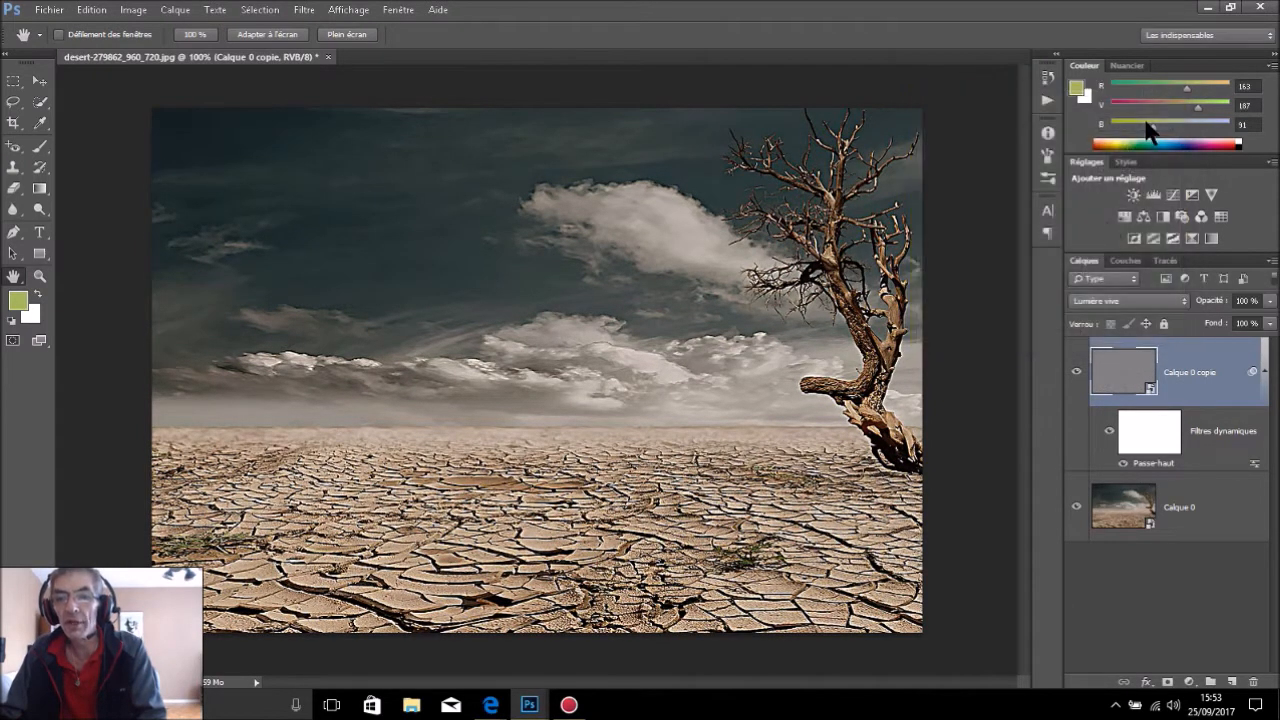
- Compare the desert image before and after sharpening by toggling the visibility of the filtered copy
click(1076, 373)
click(1076, 373)
click(1076, 374)
click(1076, 374)
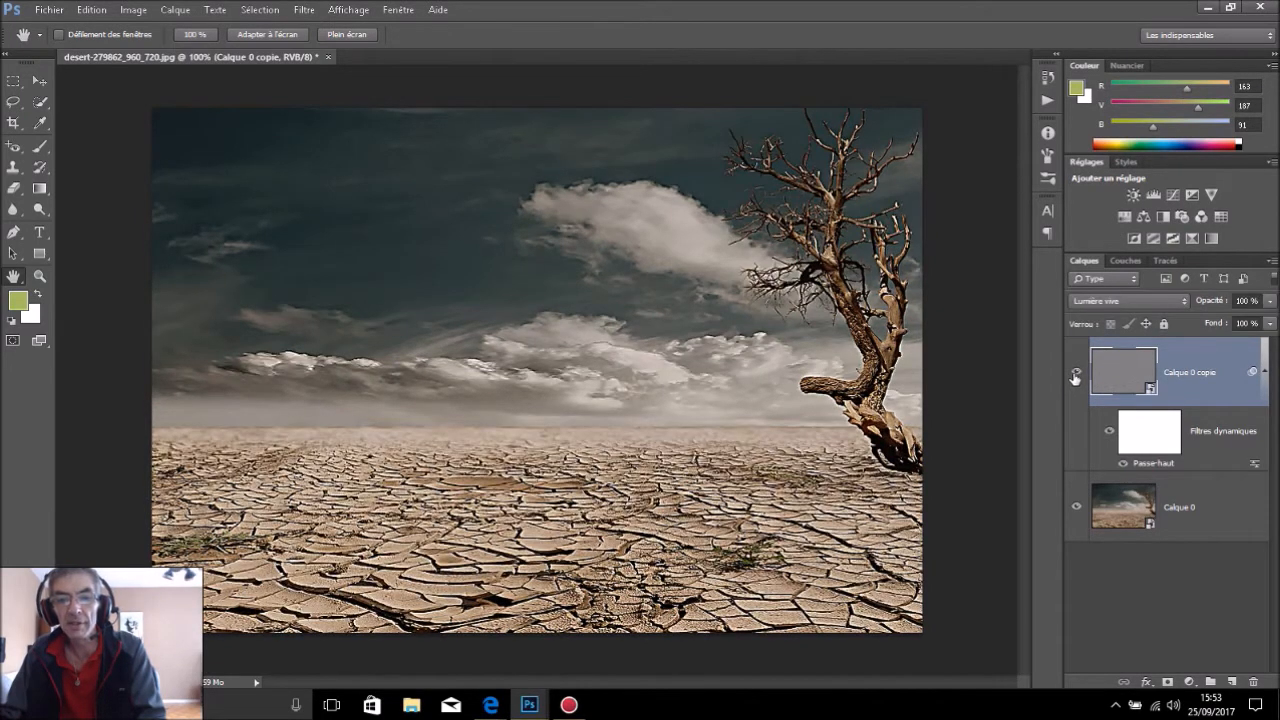
click(1076, 374)
click(1076, 374)
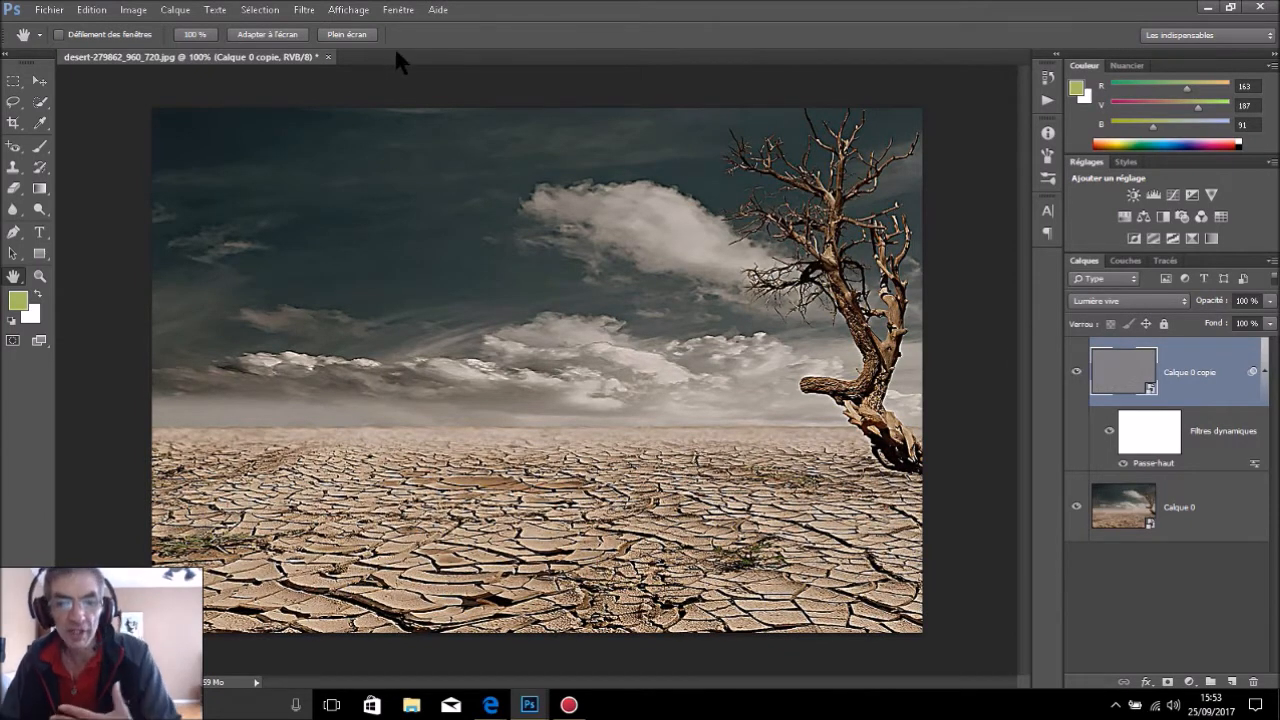
- Delete the filtered layer Calque 0 copie from the desert document
click(1254, 682)
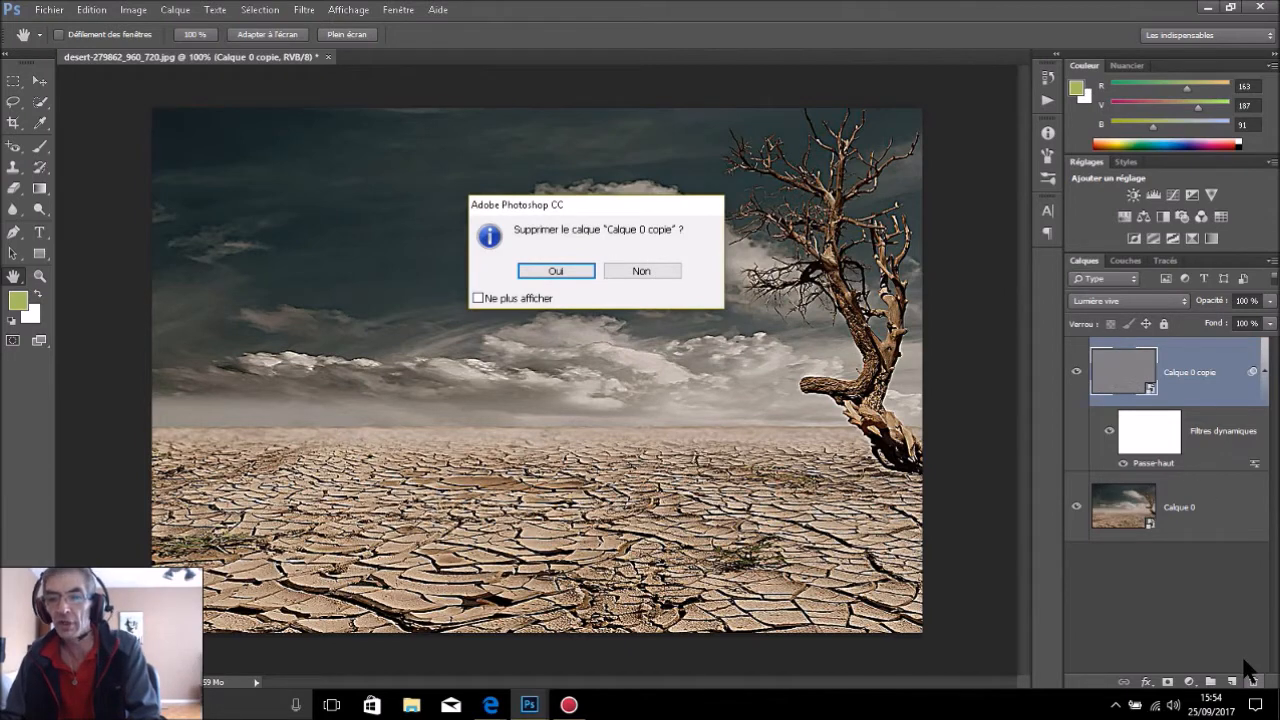
click(560, 270)
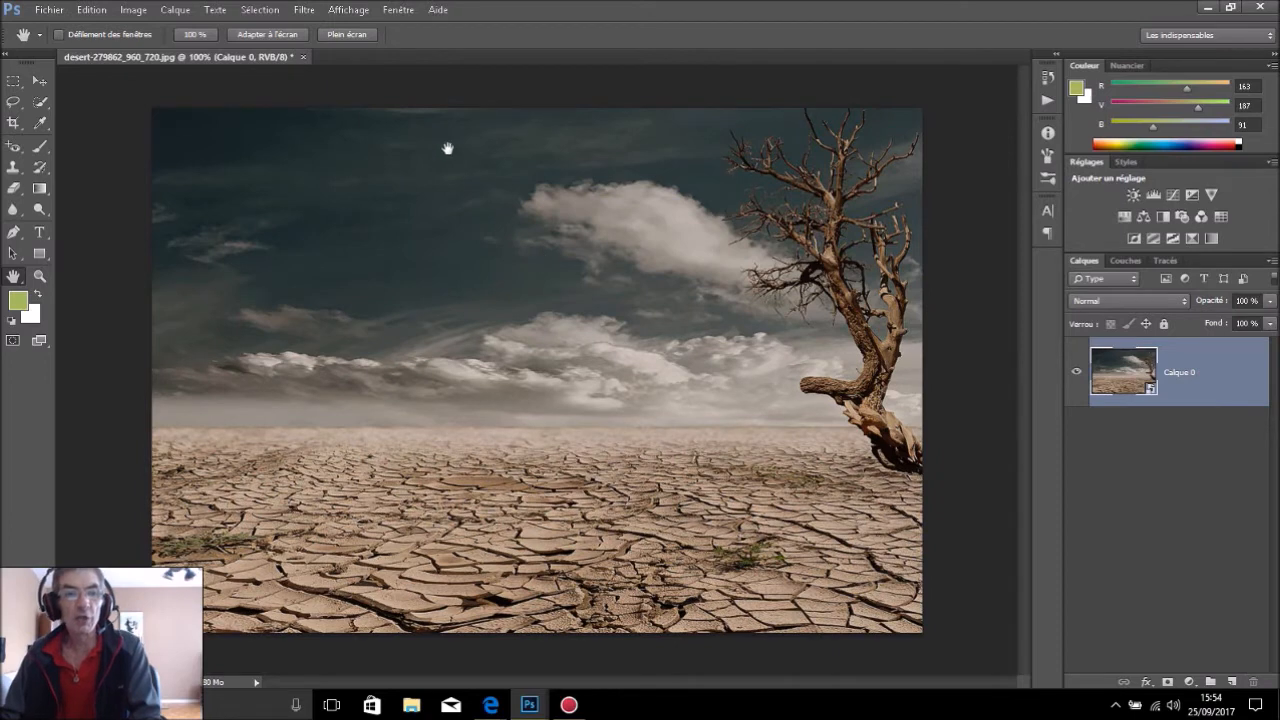
- Try to tile the open documents while the portrait window is minimized
click(397, 11)
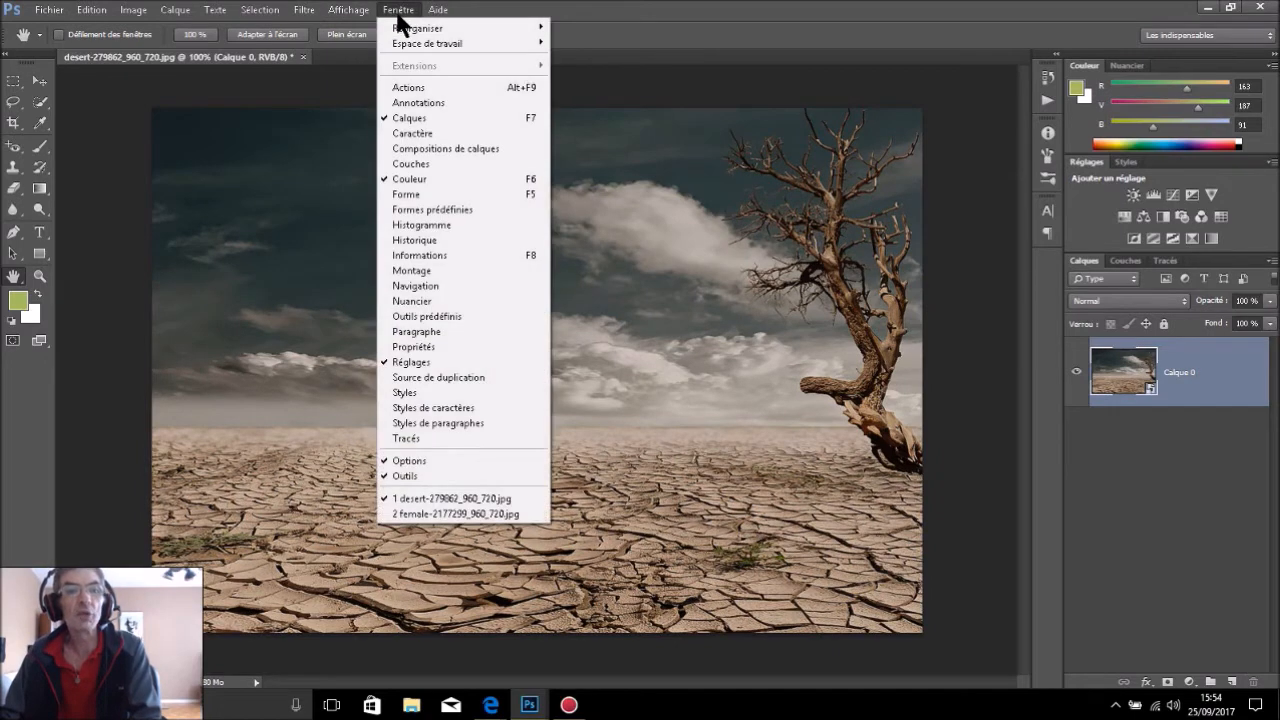
mouse_move(415, 28)
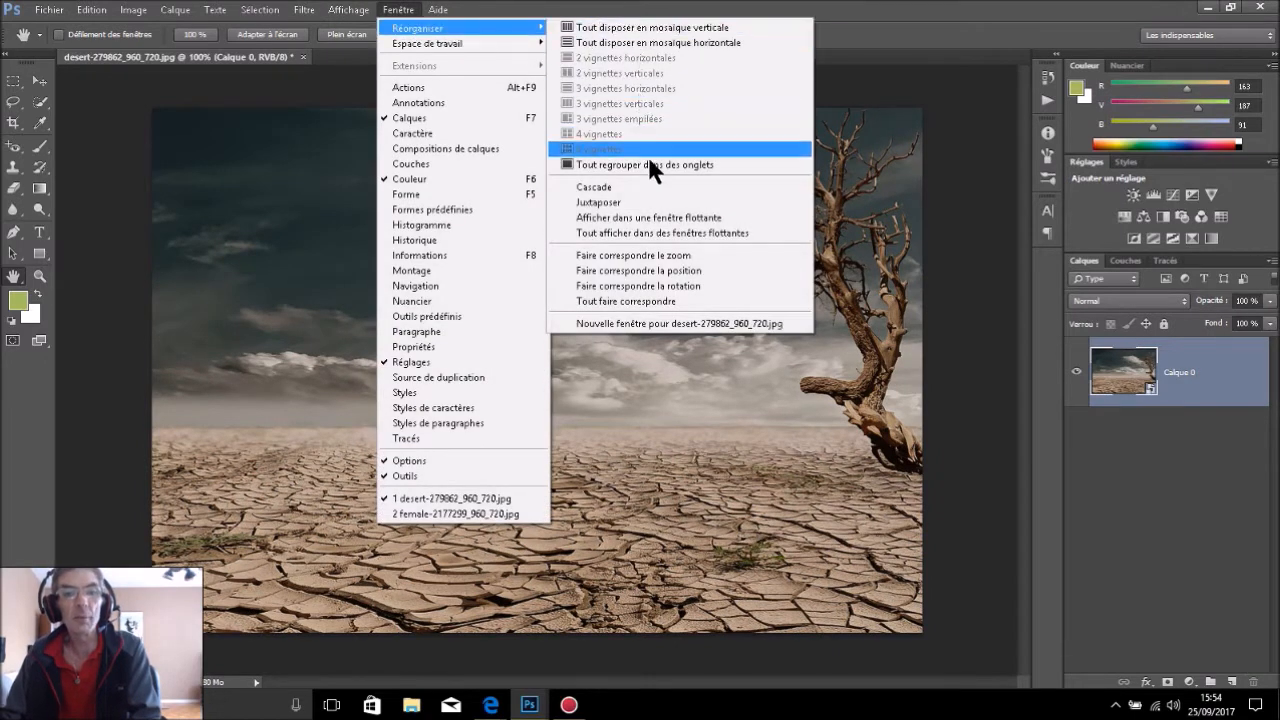
click(653, 202)
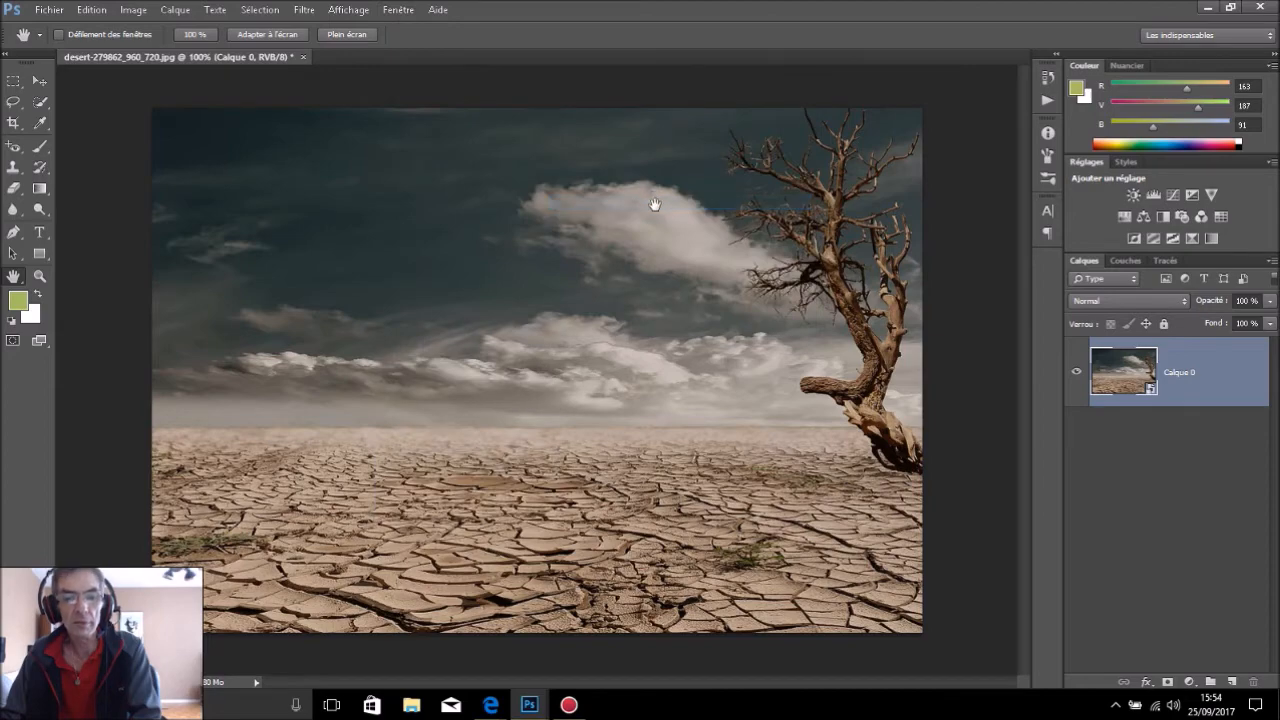
- Restore the minimized portrait window and dock it as a tab beside the desert document
mouse_move(536, 705)
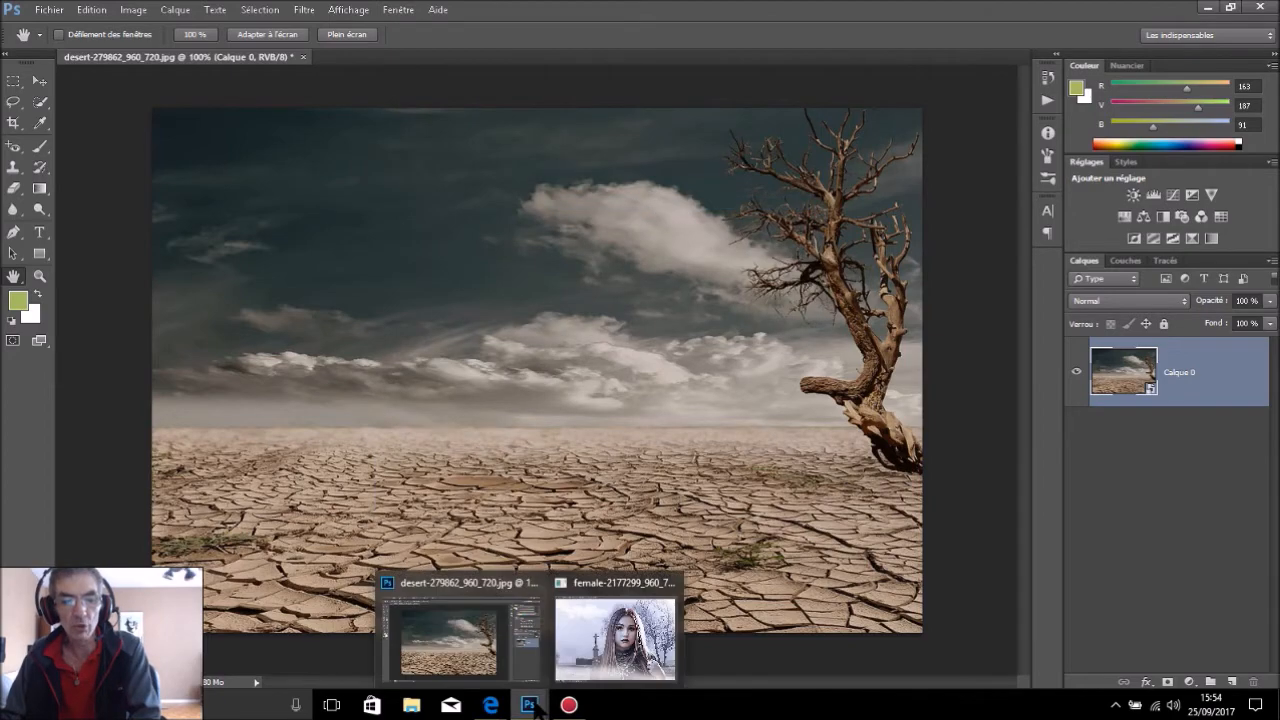
mouse_move(607, 660)
click(610, 650)
drag(449, 76, 615, 54)
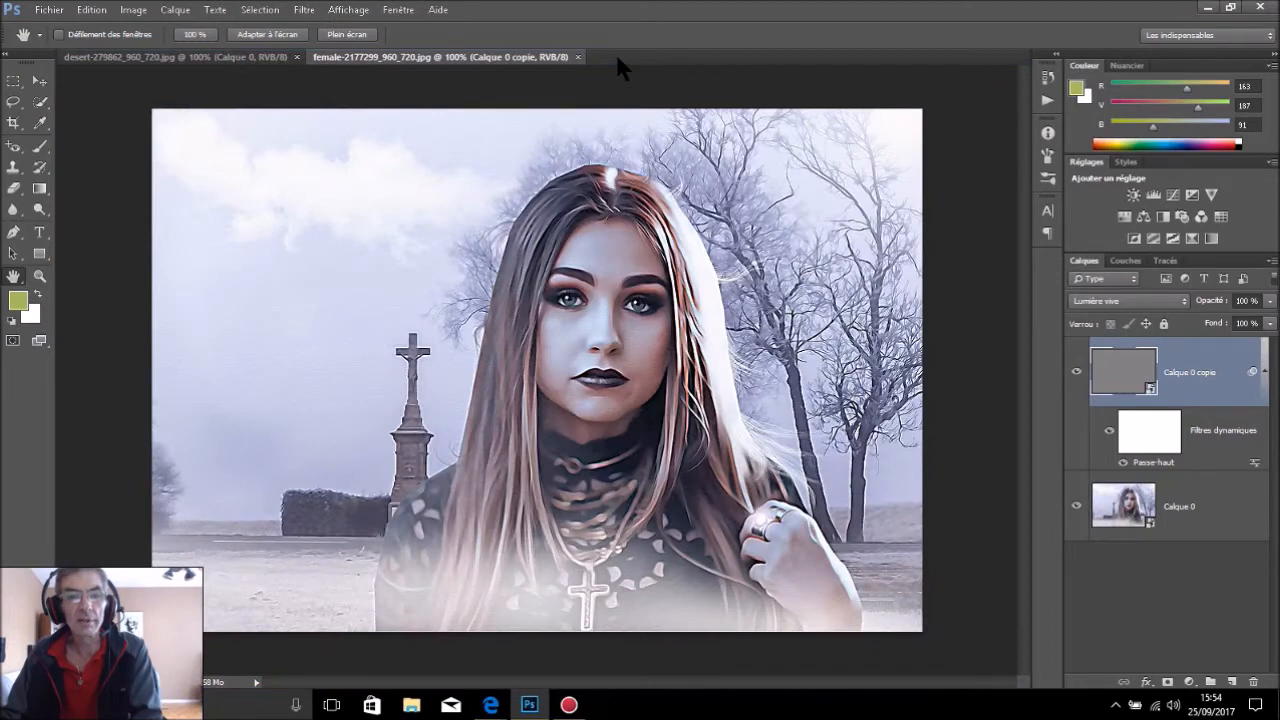
- Tile the two documents side by side and copy the portrait's filtered layer Calque 0 copie into the desert image
click(405, 6)
mouse_move(460, 31)
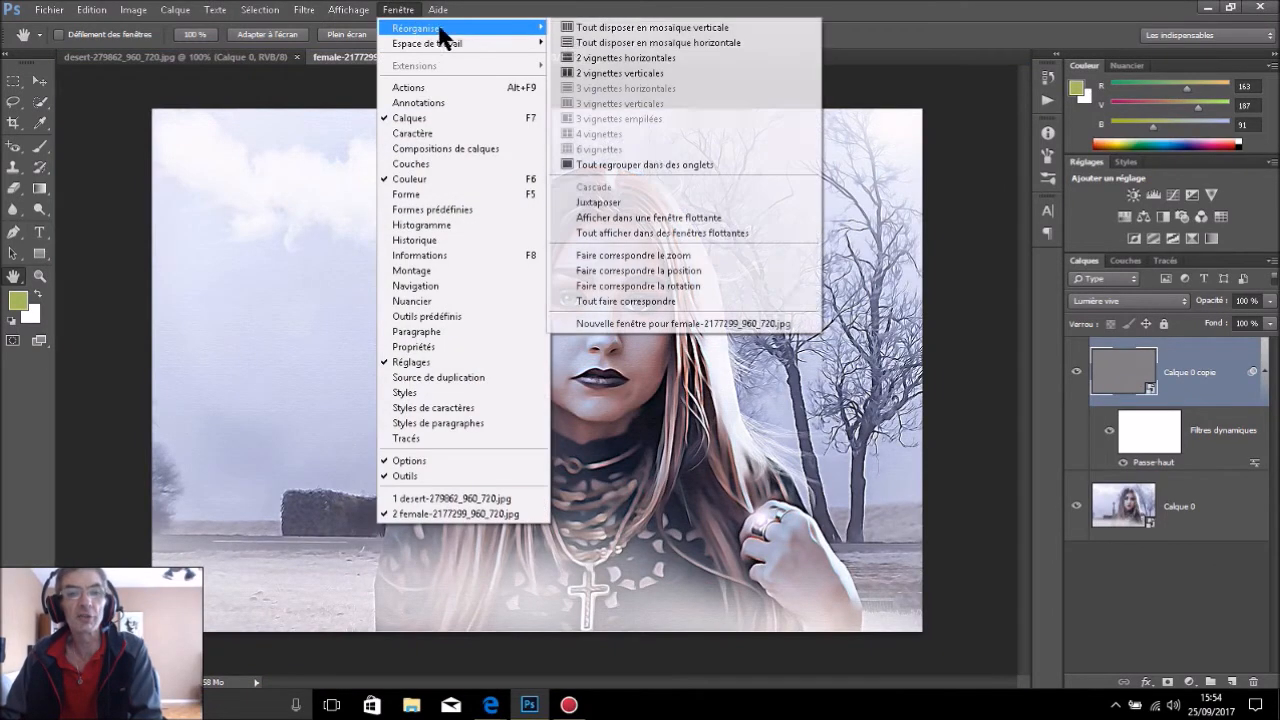
click(600, 202)
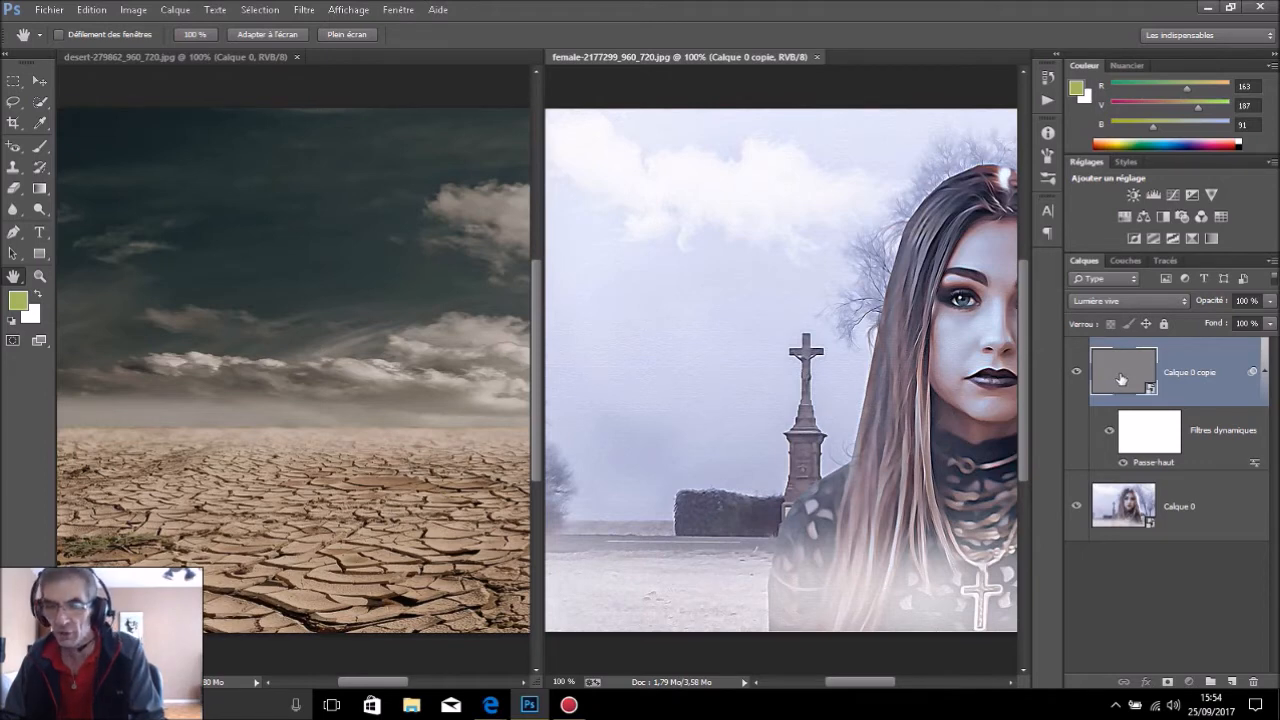
drag(1120, 382, 242, 390)
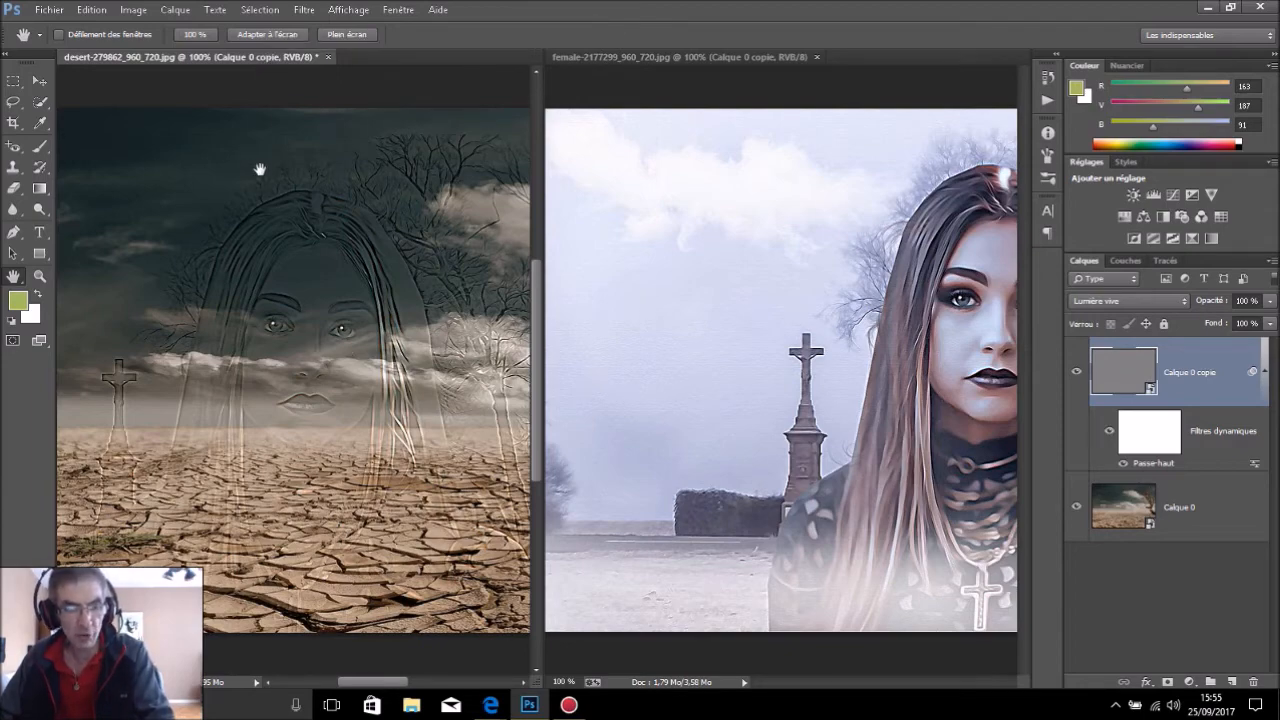
- Show the desert document full screen and set the Passe-haut radius of Calque 0 copie to 4,0 pixels
key(f)
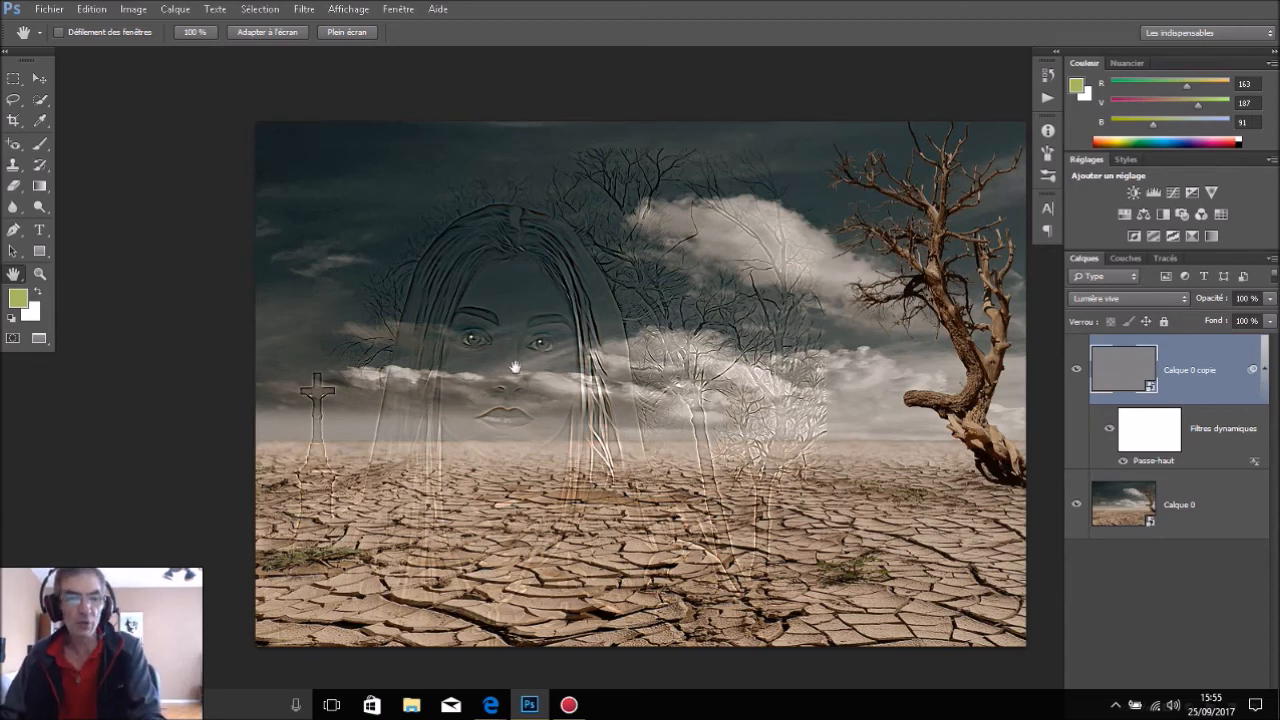
double_click(1150, 462)
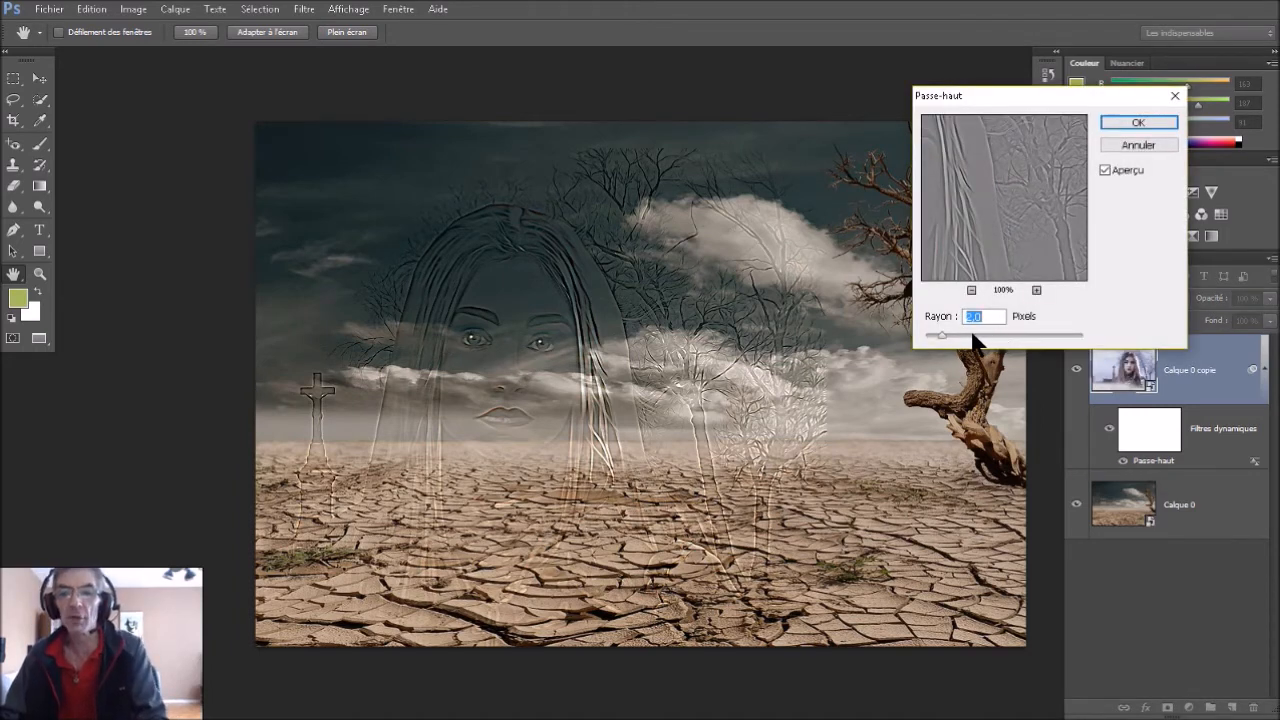
mouse_move(956, 338)
mouse_down()
mouse_move(986, 342)
mouse_move(962, 340)
mouse_up()
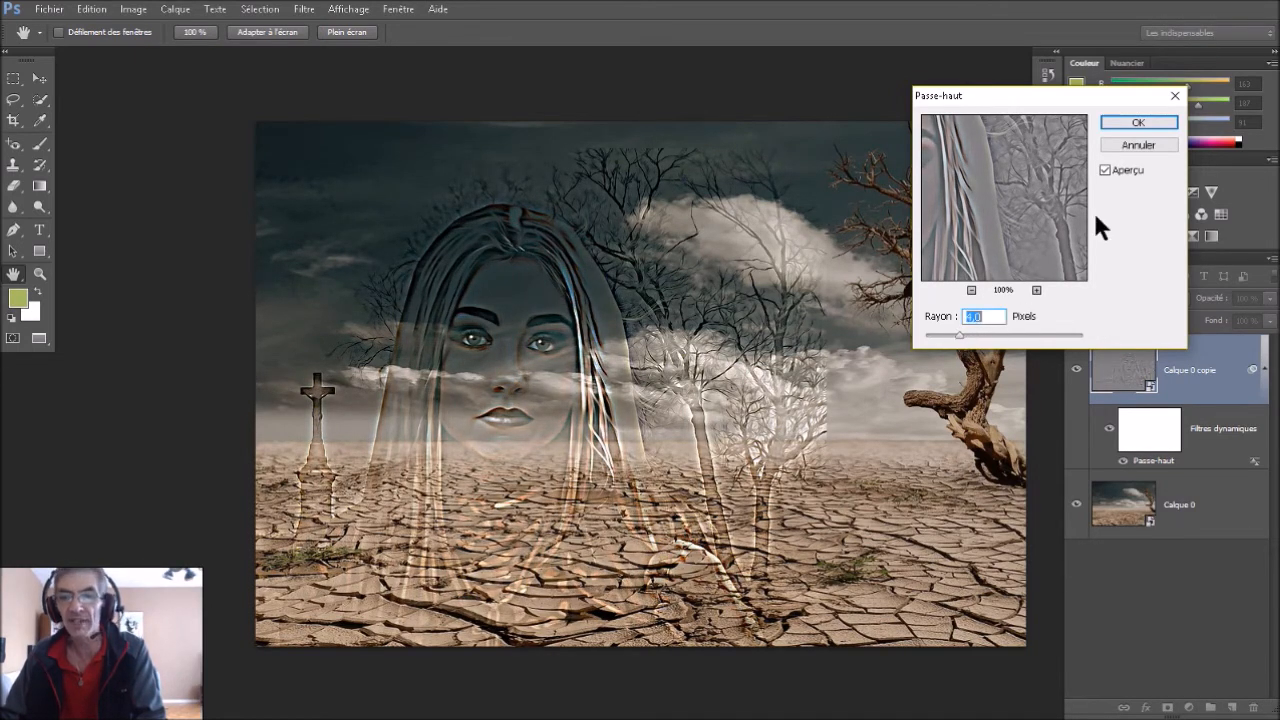
click(1136, 126)
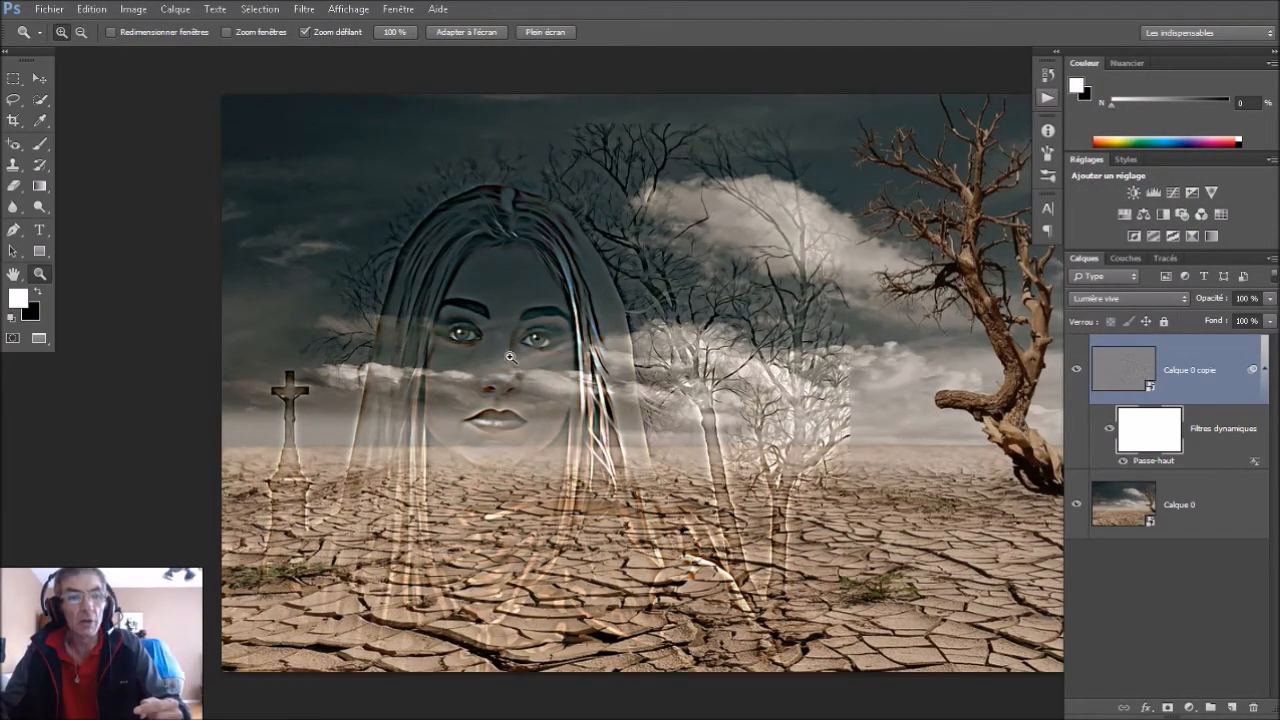
- Move the Calque 0 copie layer right and slightly up, aligning its top edge with the top of the desert image
click(36, 79)
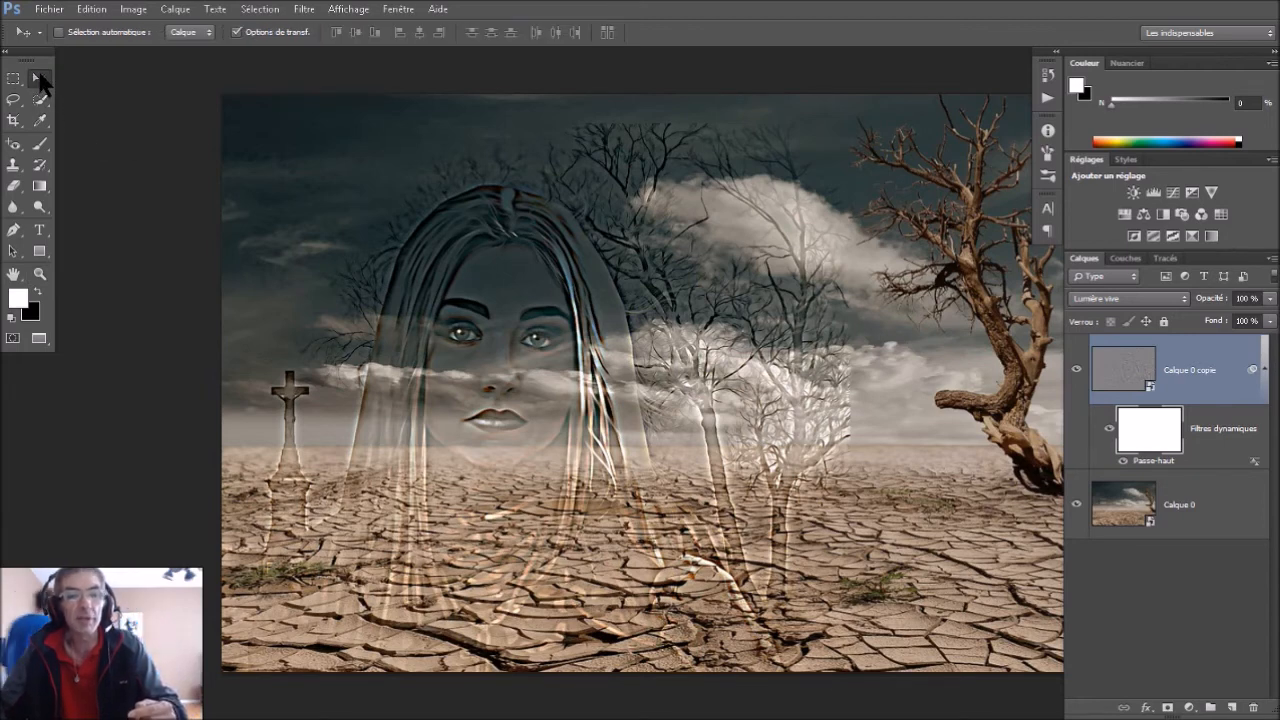
drag(480, 348, 560, 340)
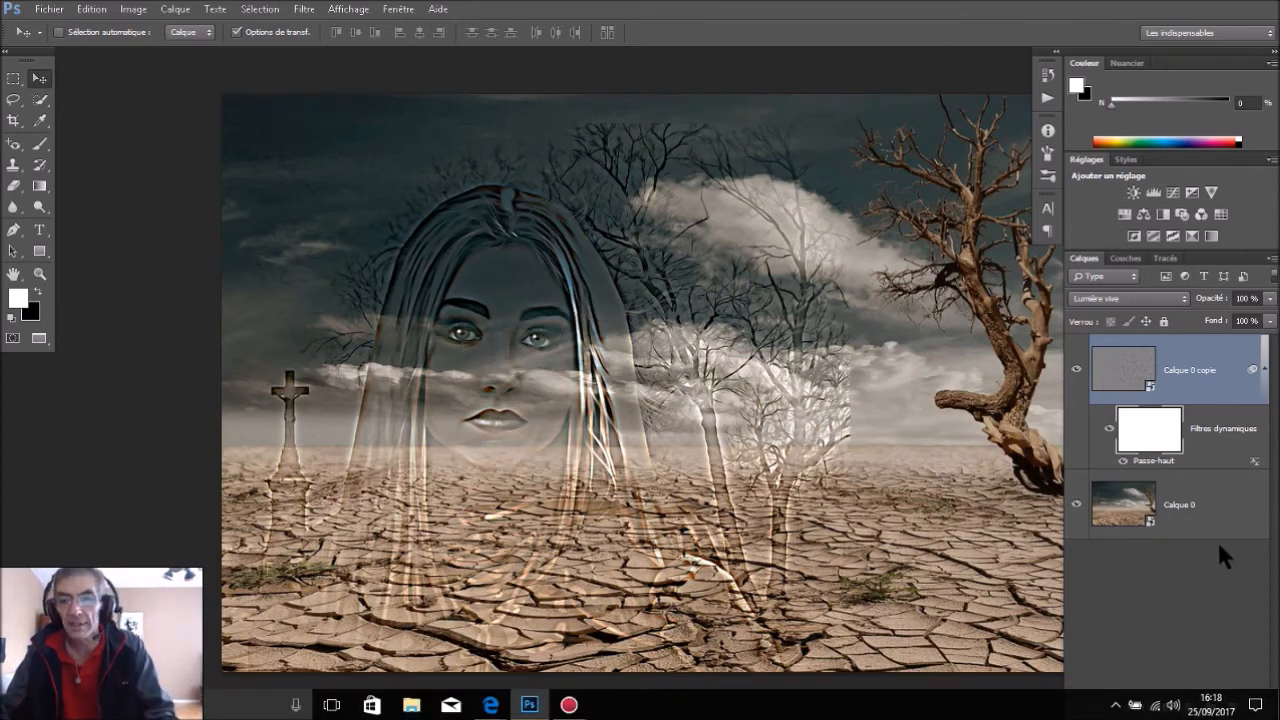
click(1123, 515)
mouse_move(648, 418)
mouse_down()
mouse_move(680, 403)
mouse_move(645, 420)
mouse_up()
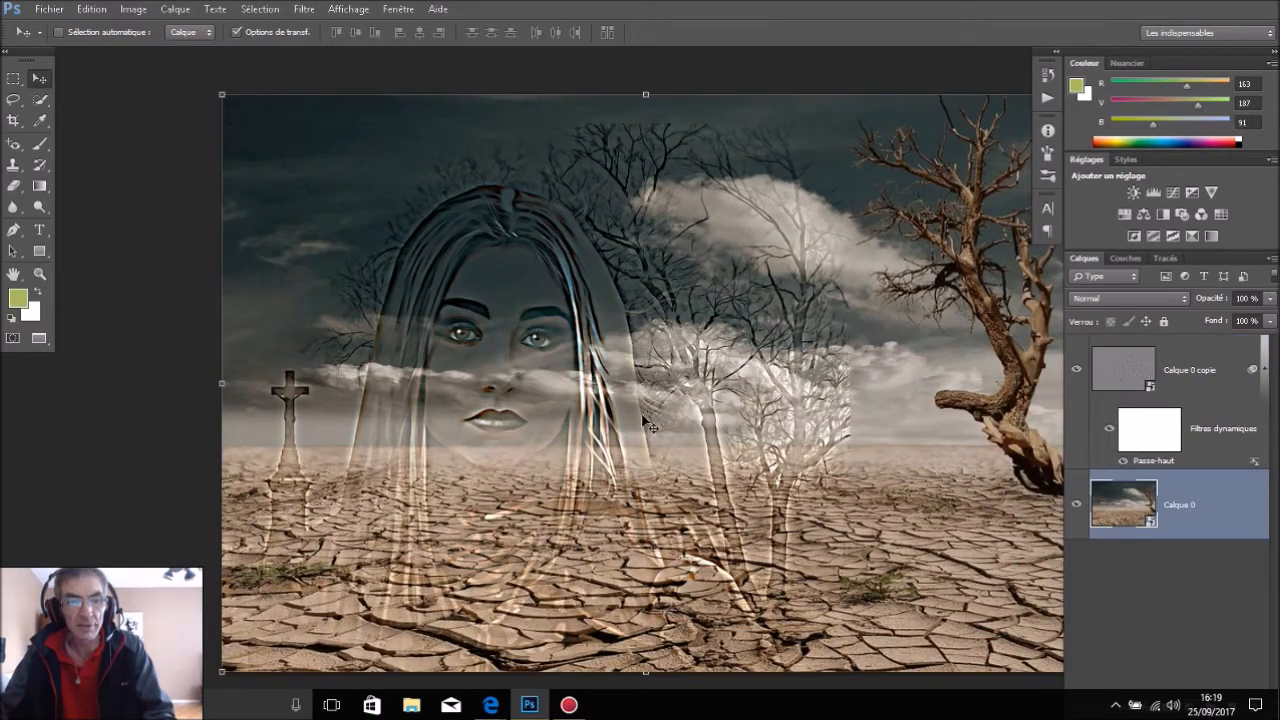
click(1145, 447)
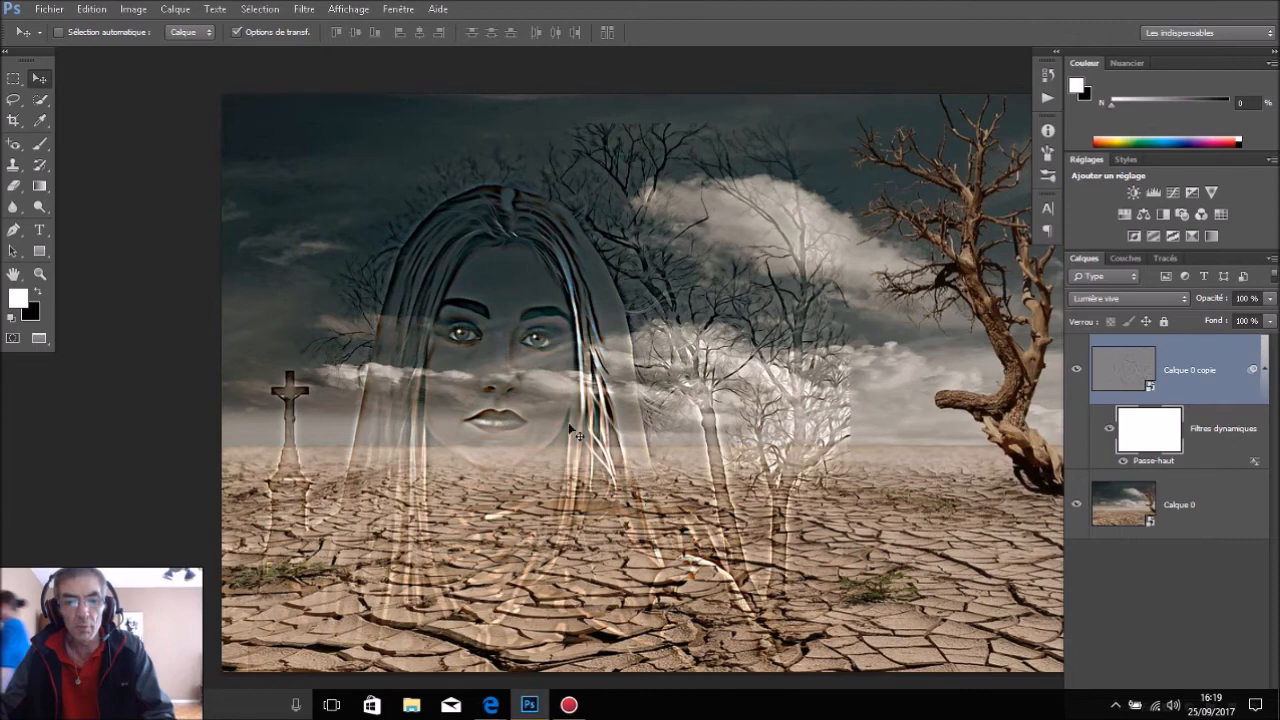
click(1120, 365)
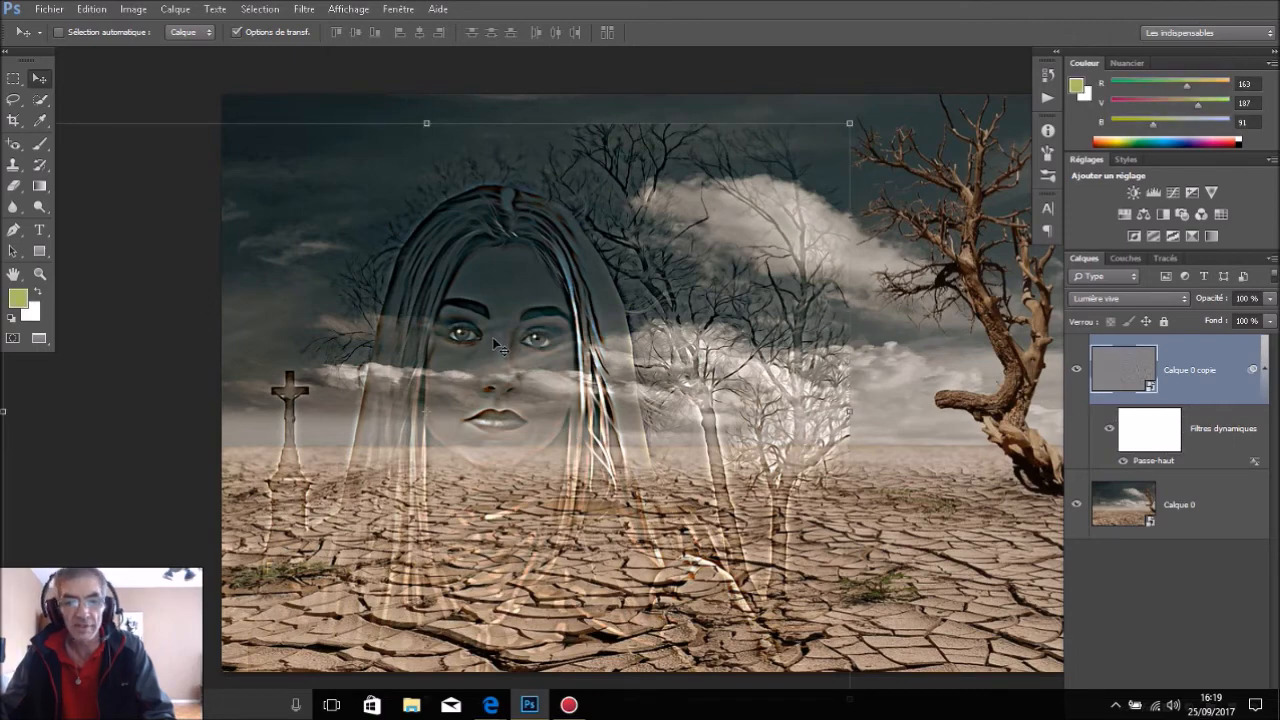
drag(427, 383, 496, 351)
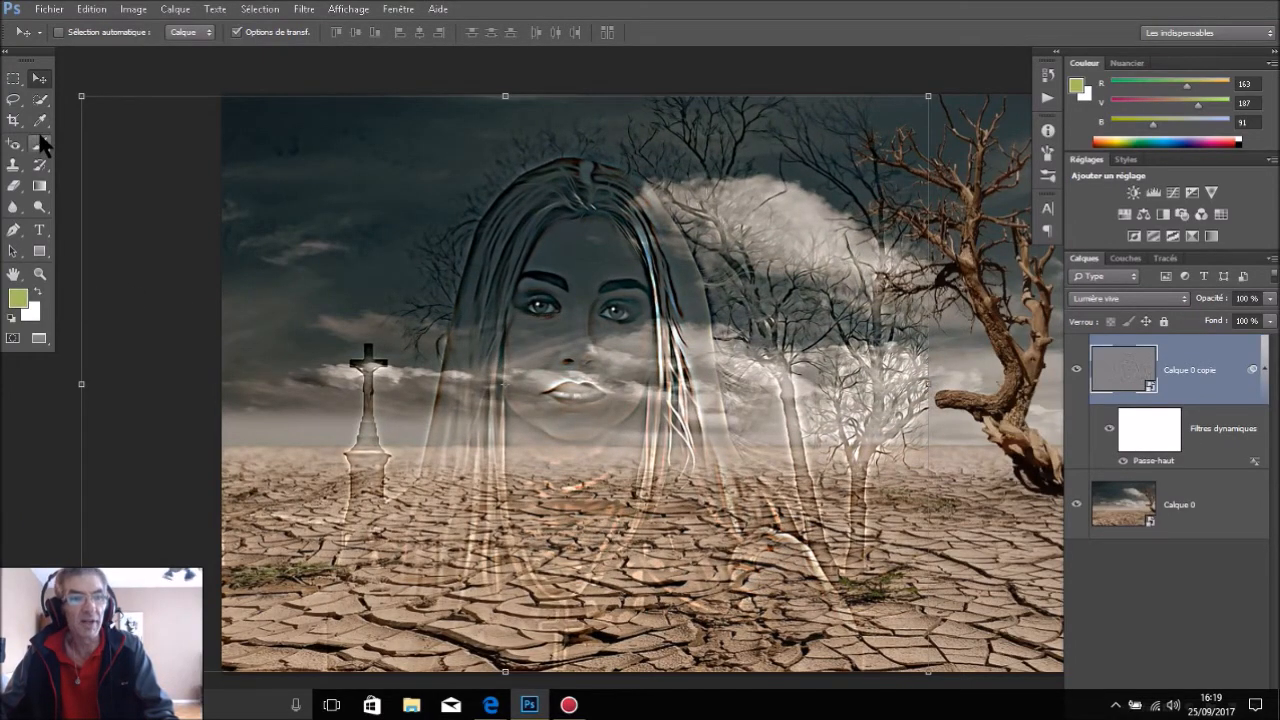
- Try small white-to-black radial gradients on the smart filter mask of Calque 0 copie, over the mouth and the eye
click(40, 187)
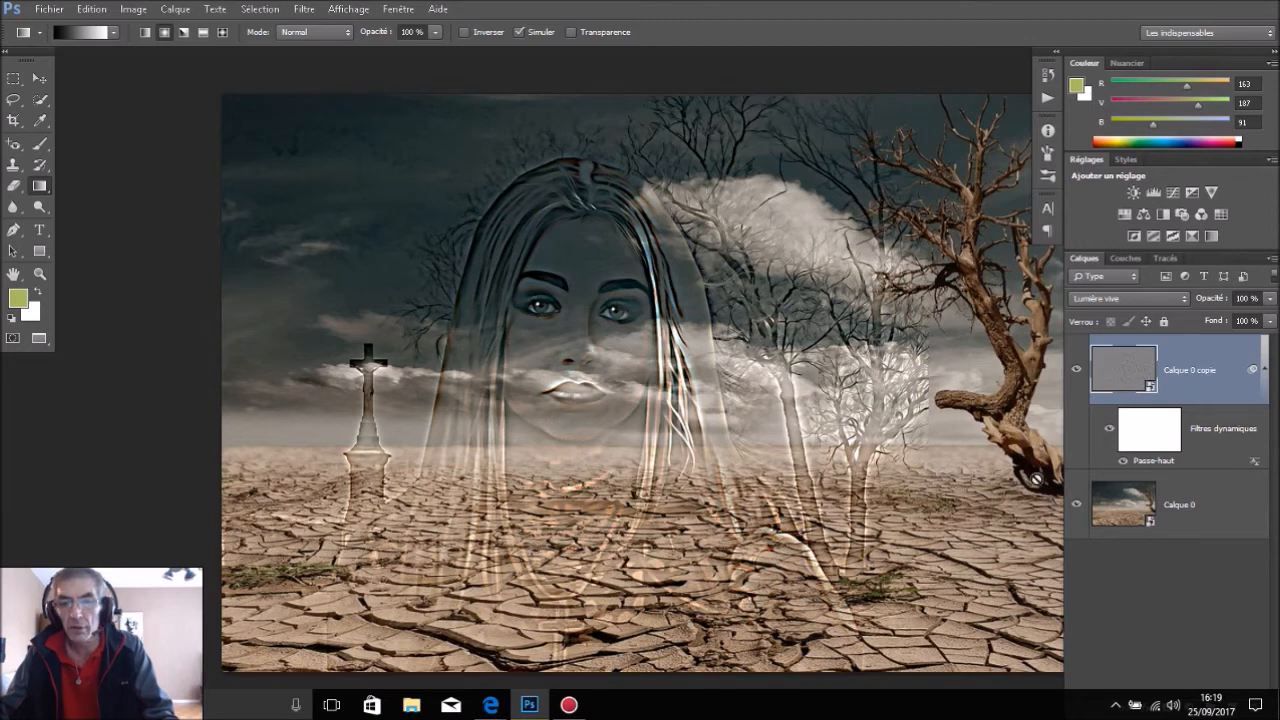
click(1115, 510)
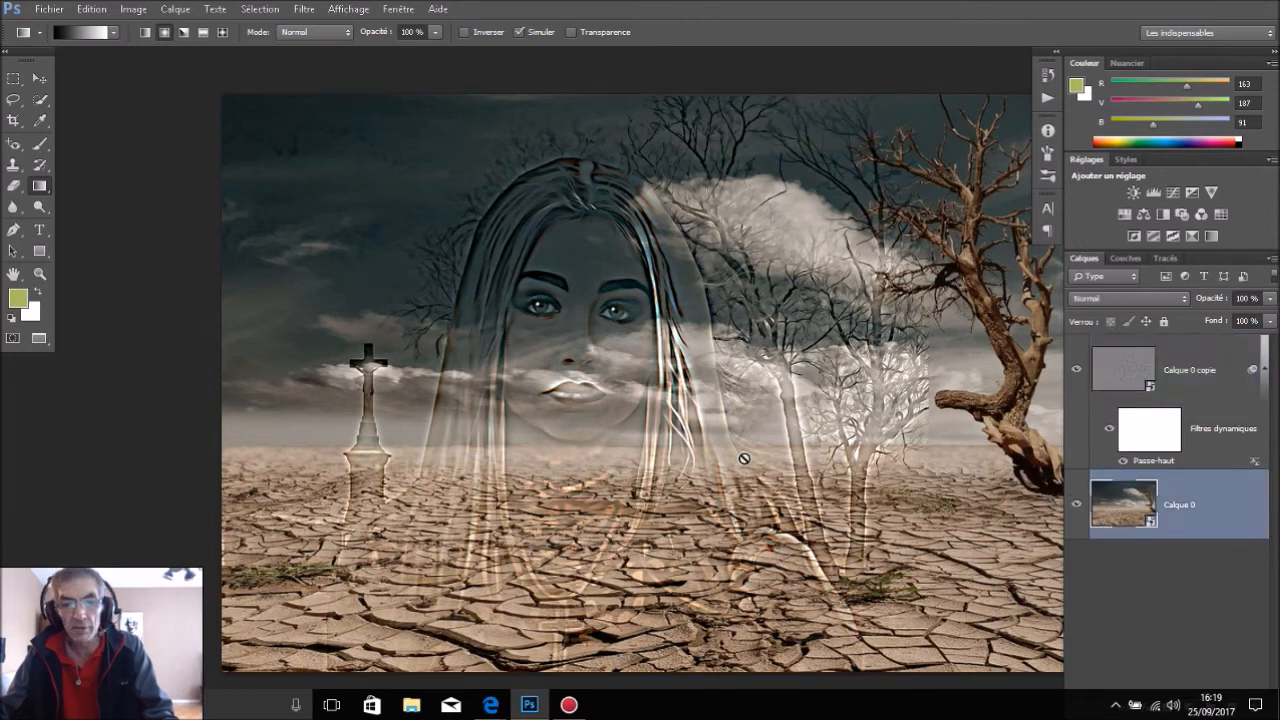
click(1160, 428)
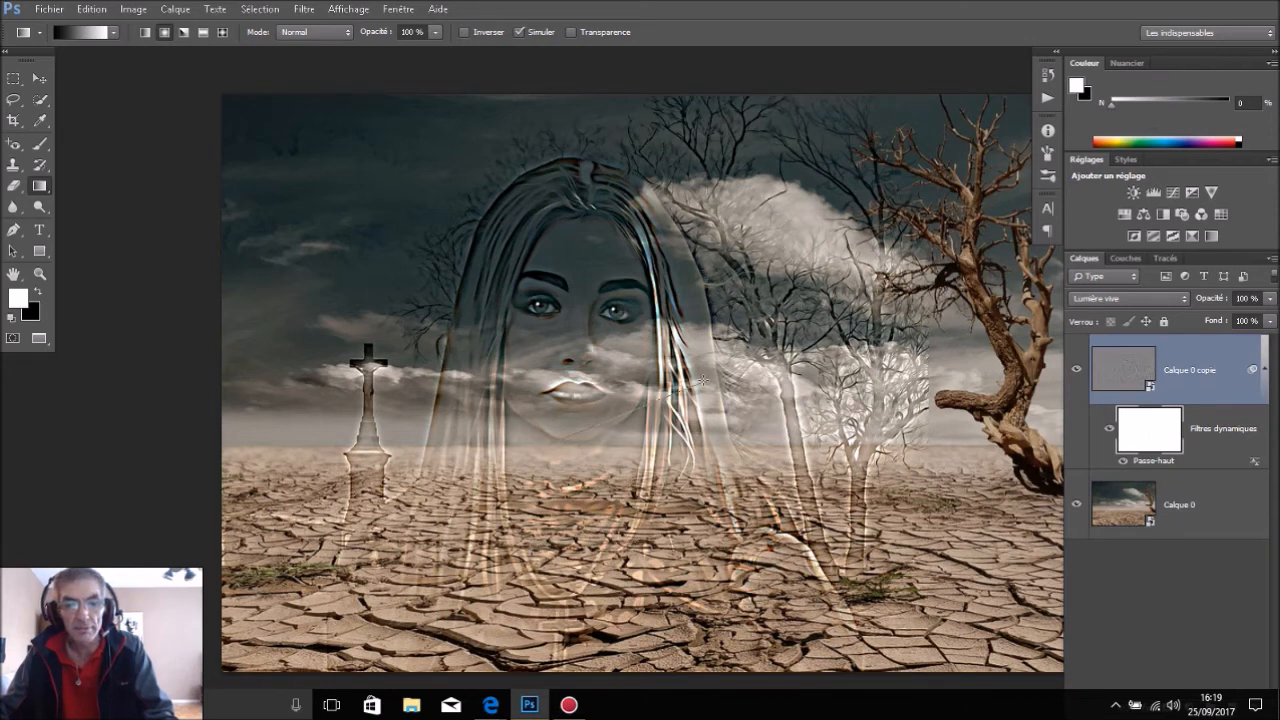
drag(703, 380, 646, 381)
key(ctrl+alt+z)
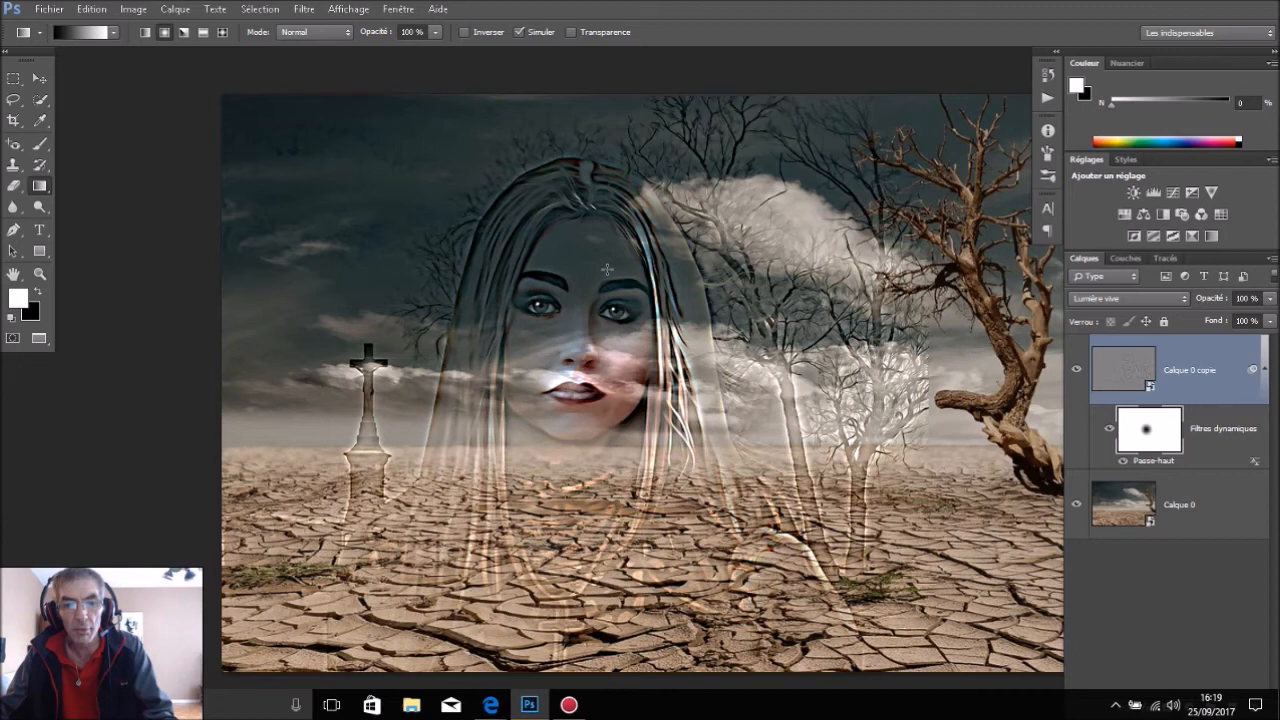
key(ctrl+alt+z)
drag(508, 285, 543, 310)
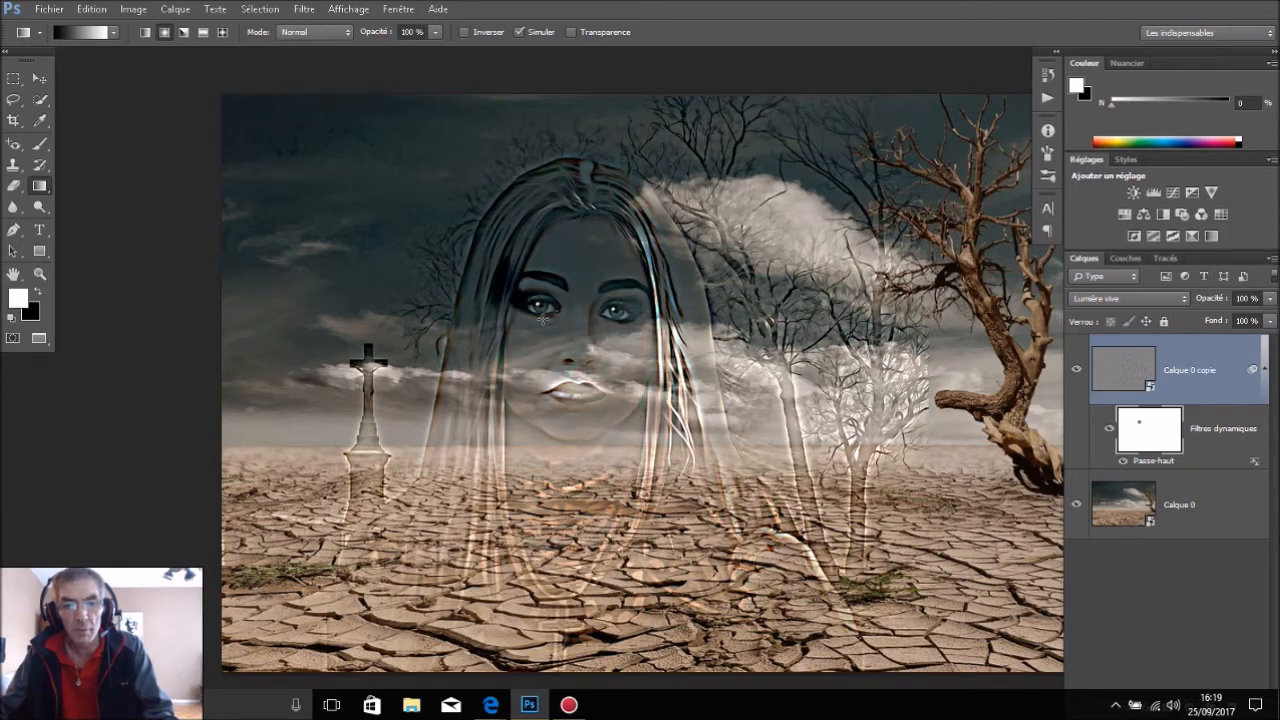
- Redraw the radial gradient on the smart filter mask several times in the sky beside the portrait, creating a glowing light spot
mouse_move(446, 207)
mouse_down()
mouse_move(318, 164)
mouse_move(343, 174)
mouse_up()
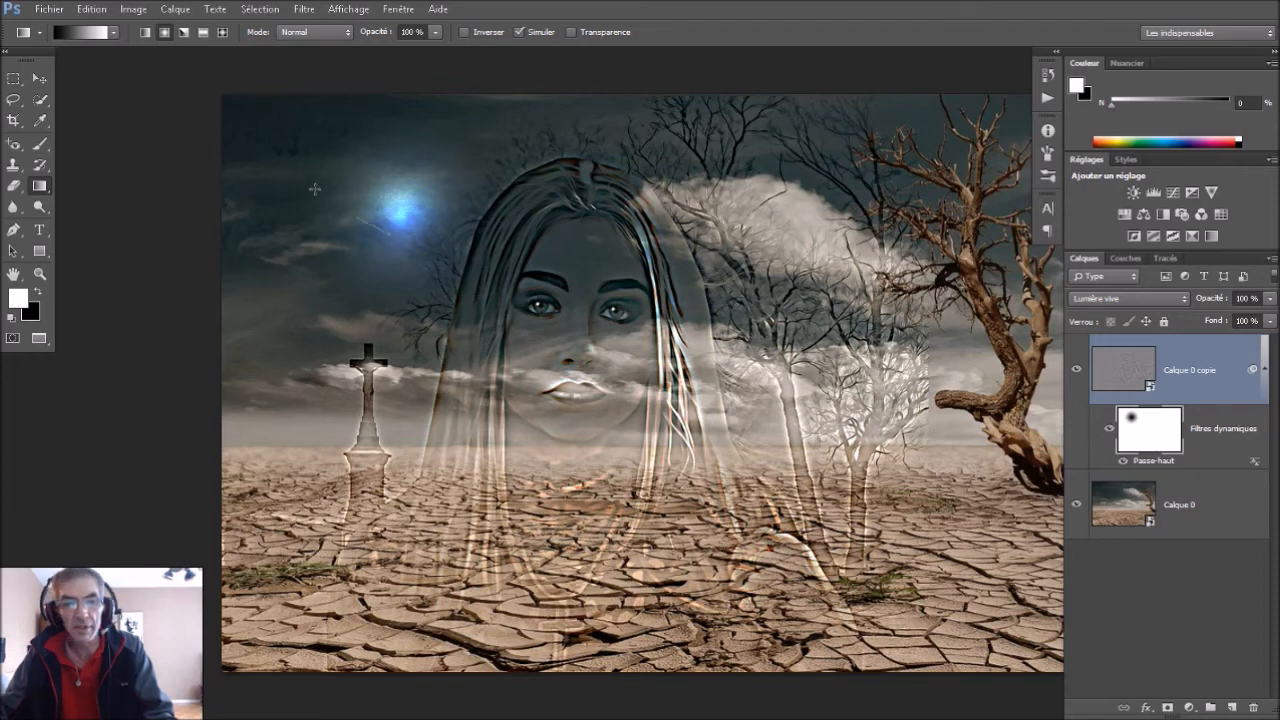
drag(366, 218, 279, 158)
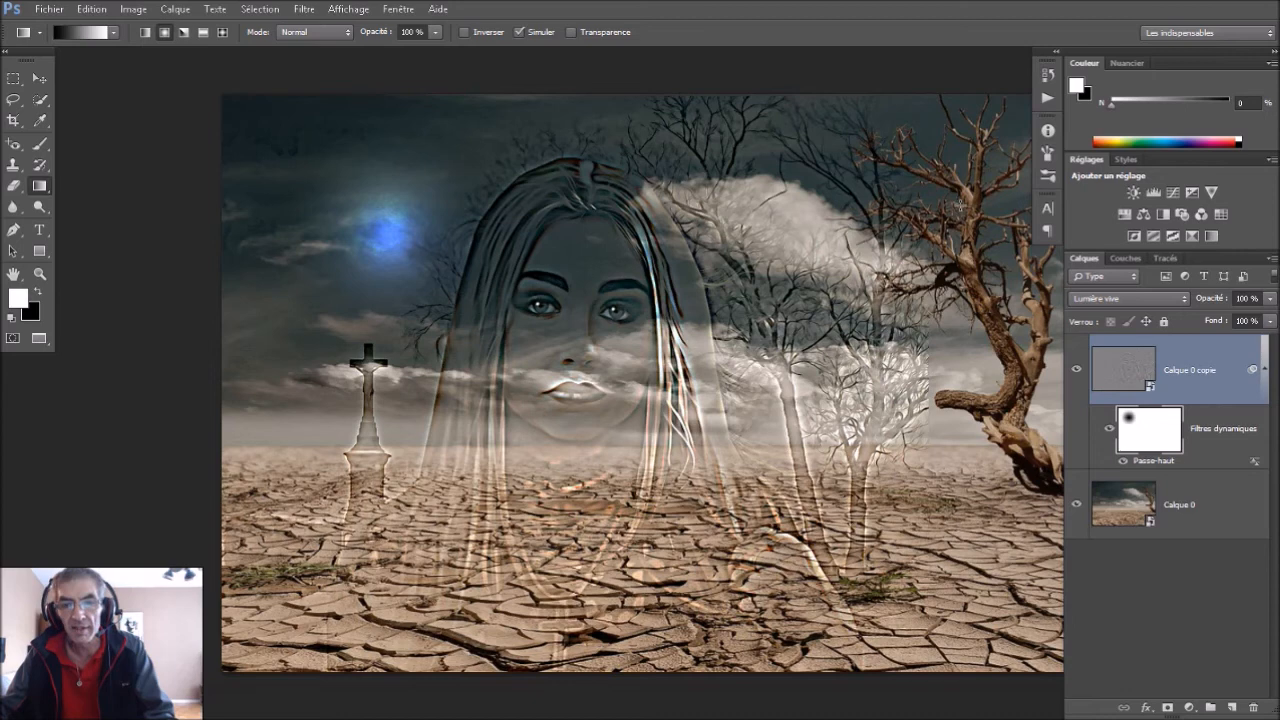
drag(416, 240, 332, 170)
drag(337, 220, 304, 182)
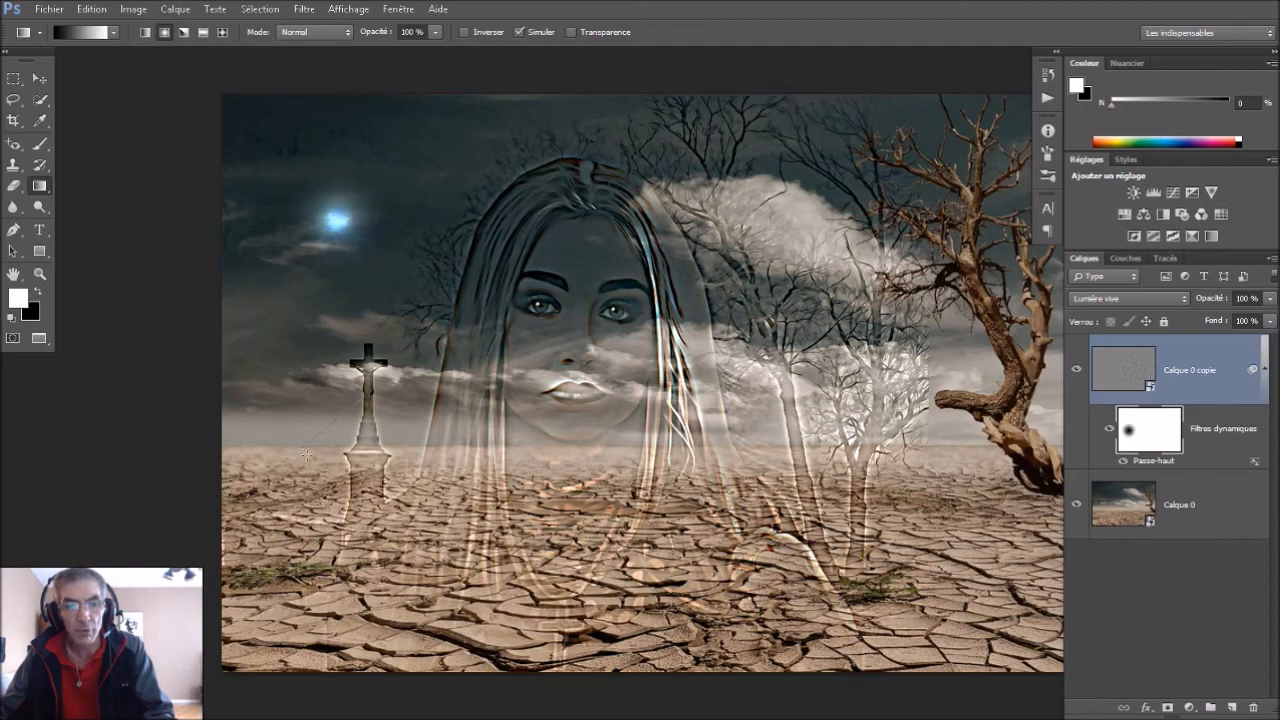